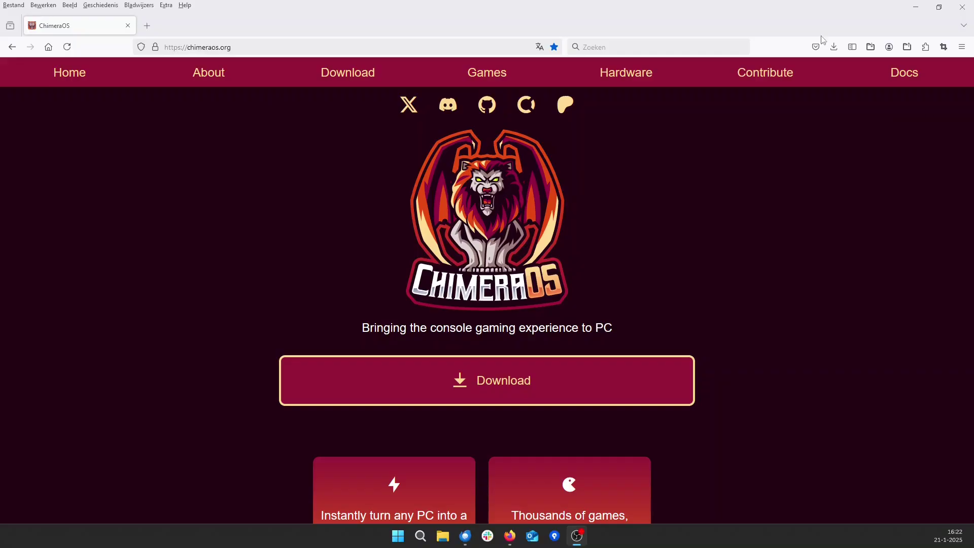
left_click(629, 7)
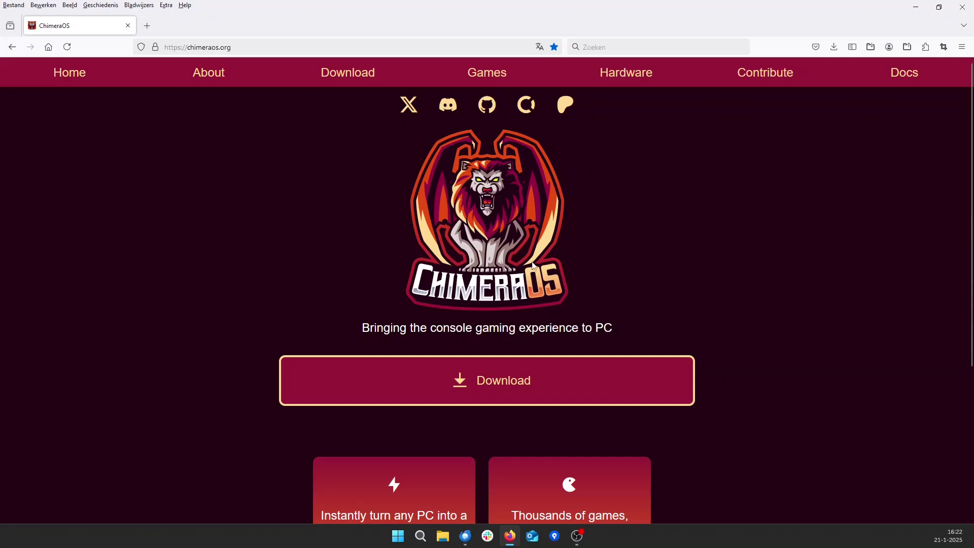
Start downloading the ChimeraOS installer chimeraos-2024.09.20-x86_64.iso from the download page's Installation section.
left_click(496, 385)
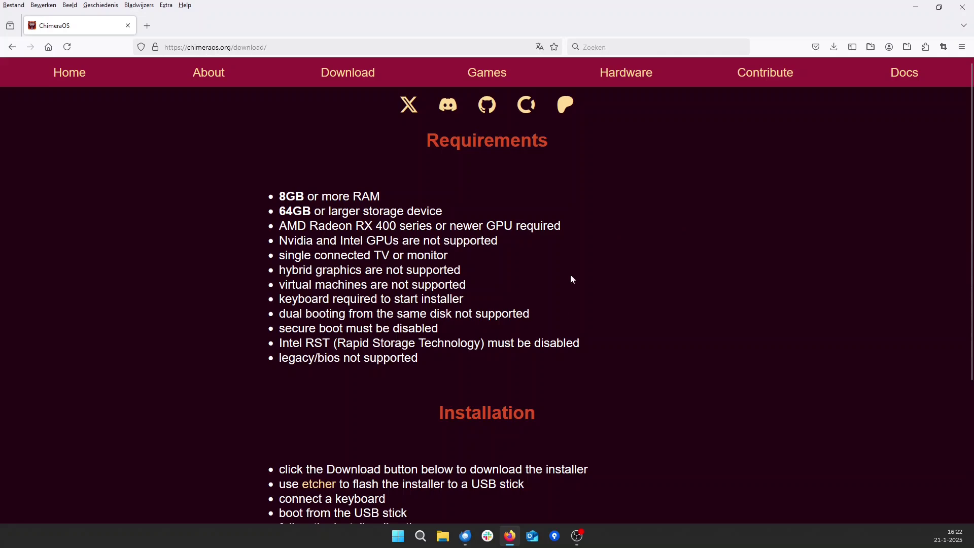
scroll(592, 273, "down", 3)
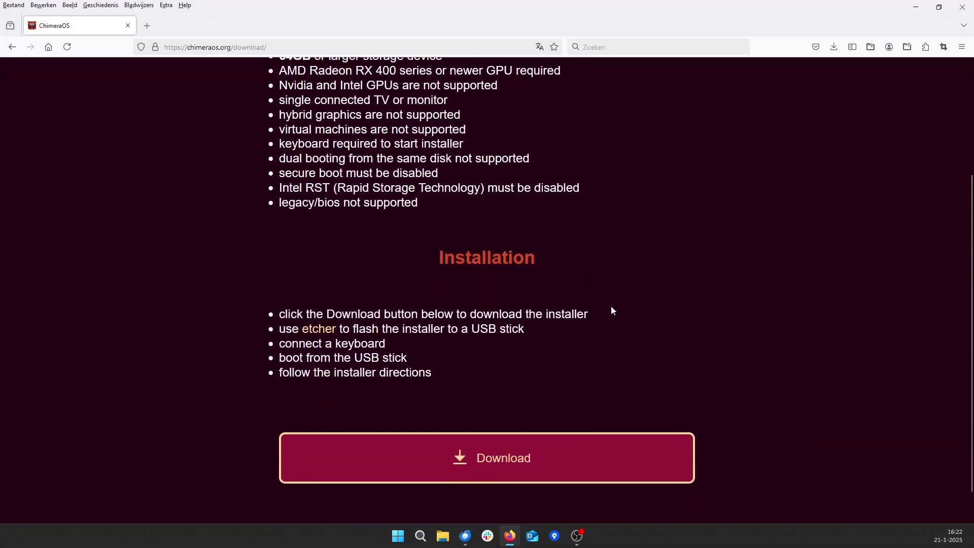
left_click(495, 461)
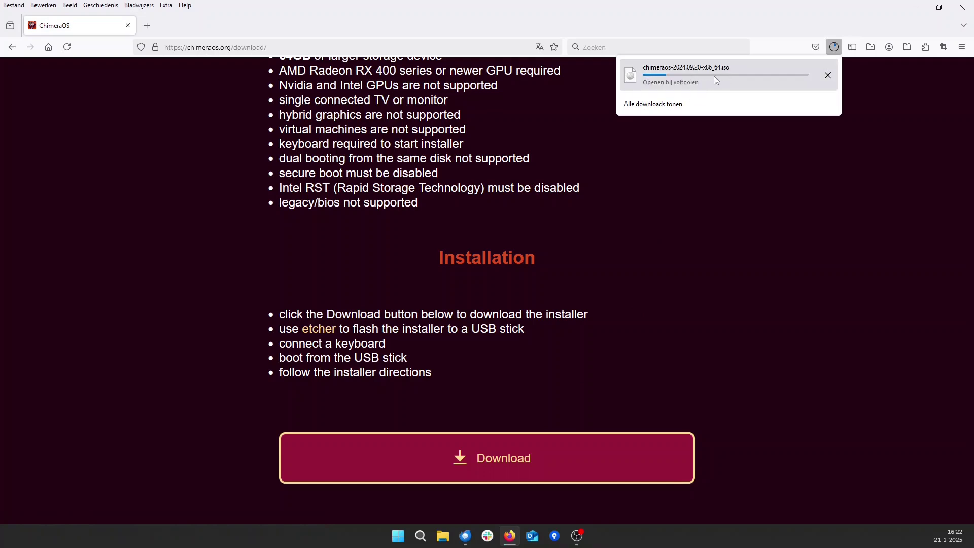
right_click(325, 333)
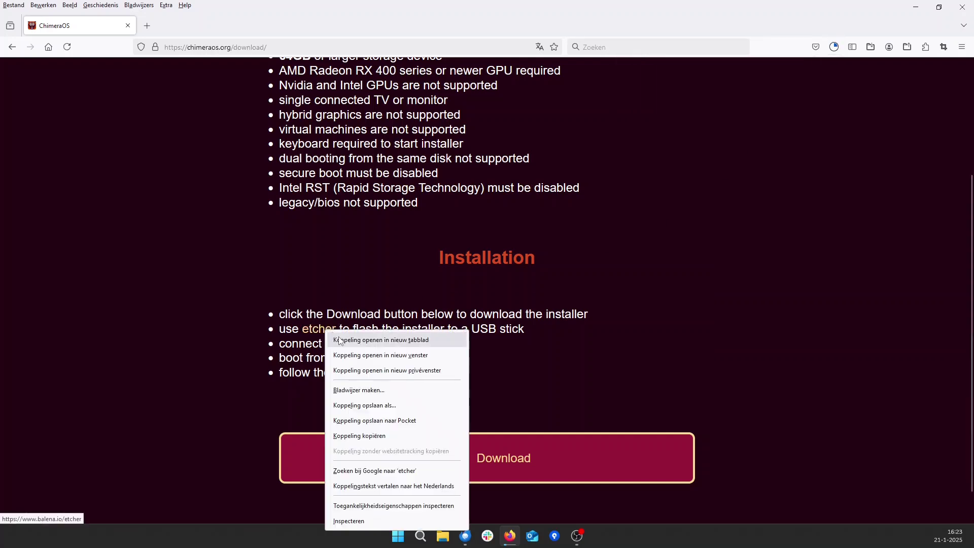
Download balenaEtcher-1.19.25.Setup.exe for Windows (x86|x64) from the Etcher site and check download progress.
left_click(348, 340)
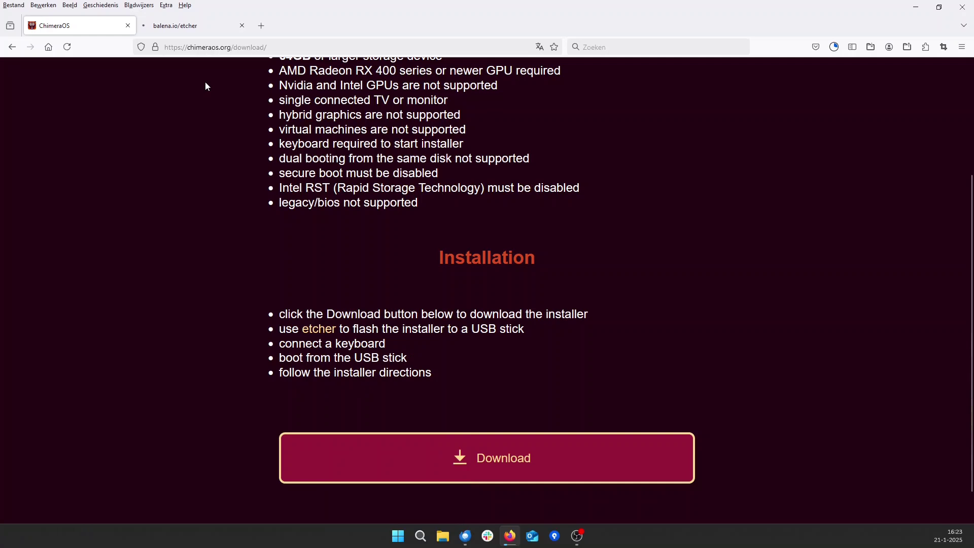
left_click(185, 28)
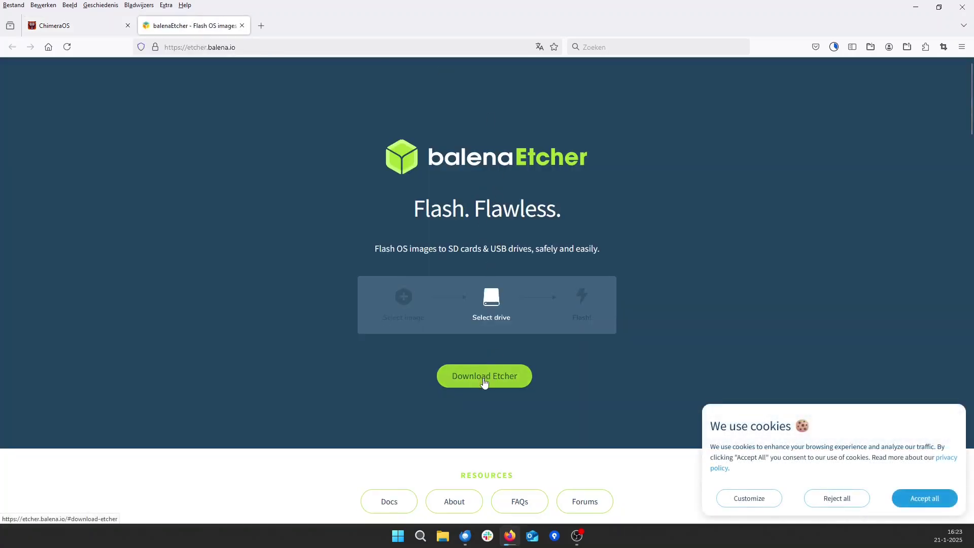
left_click(483, 377)
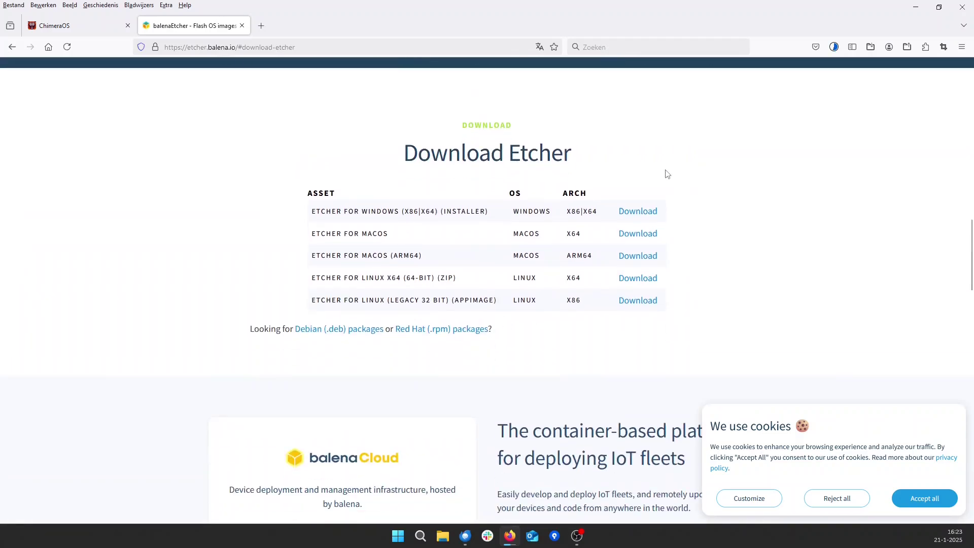
left_click(642, 214)
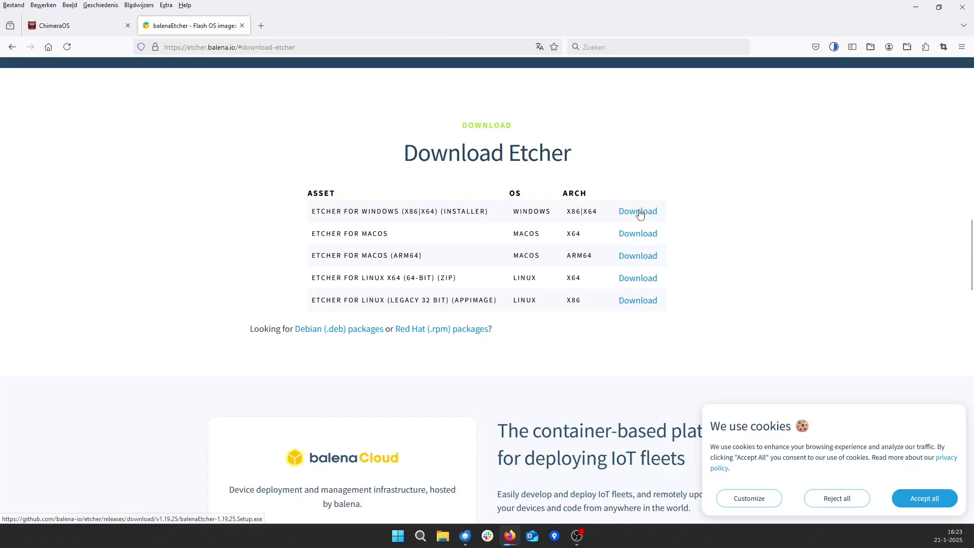
left_click(835, 47)
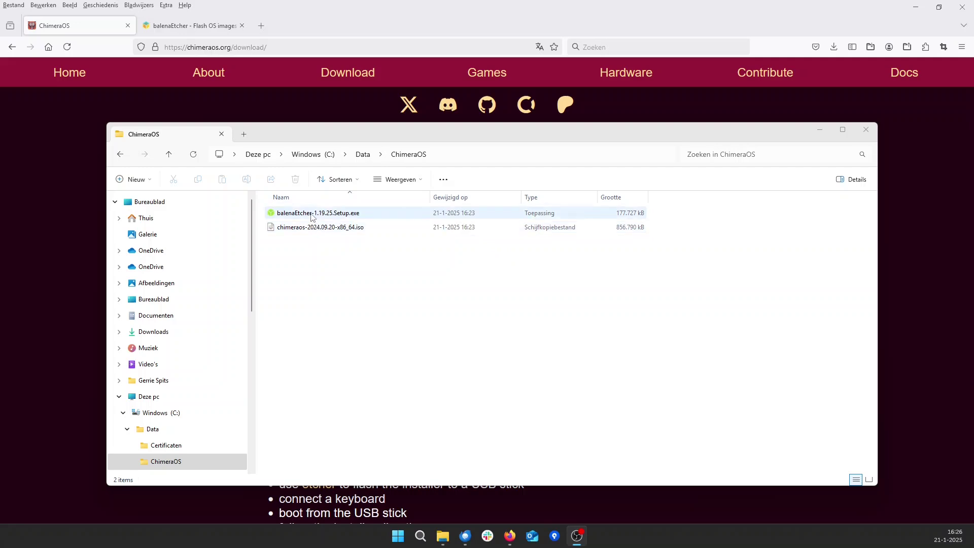
Flash chimeraos-2024.09.20-x86_64.iso onto the Intenso Micro Line USB drive using balenaEtcher.
double_click(312, 214)
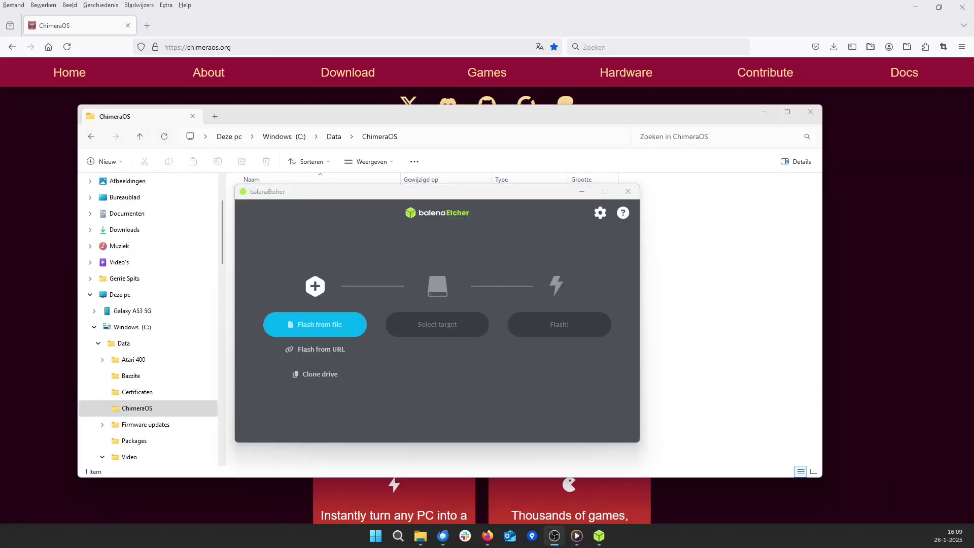
left_click(312, 324)
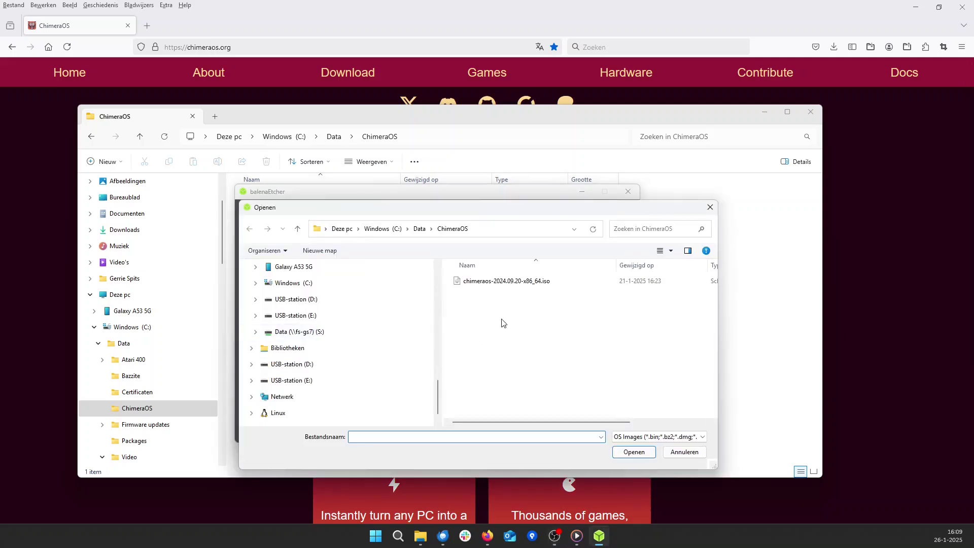
left_click(507, 282)
left_click(635, 452)
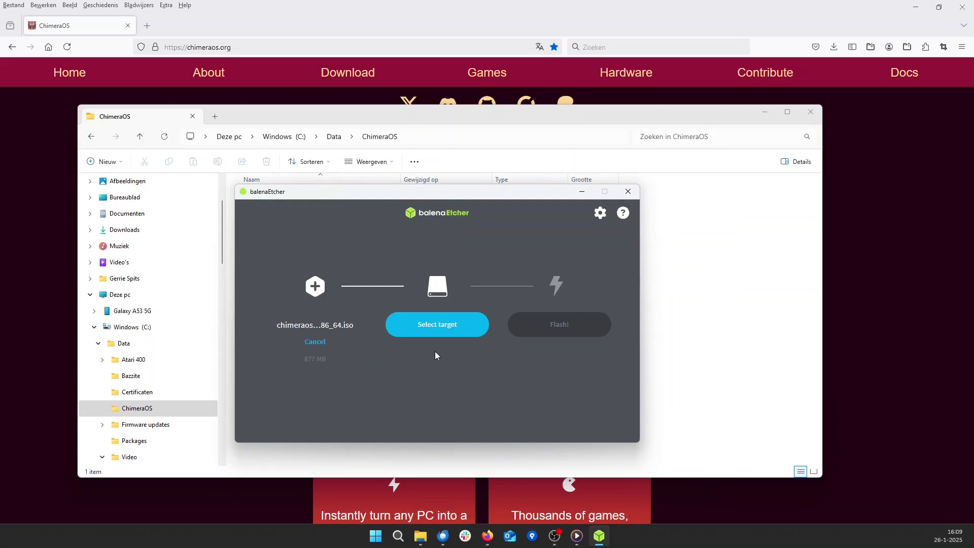
left_click(428, 325)
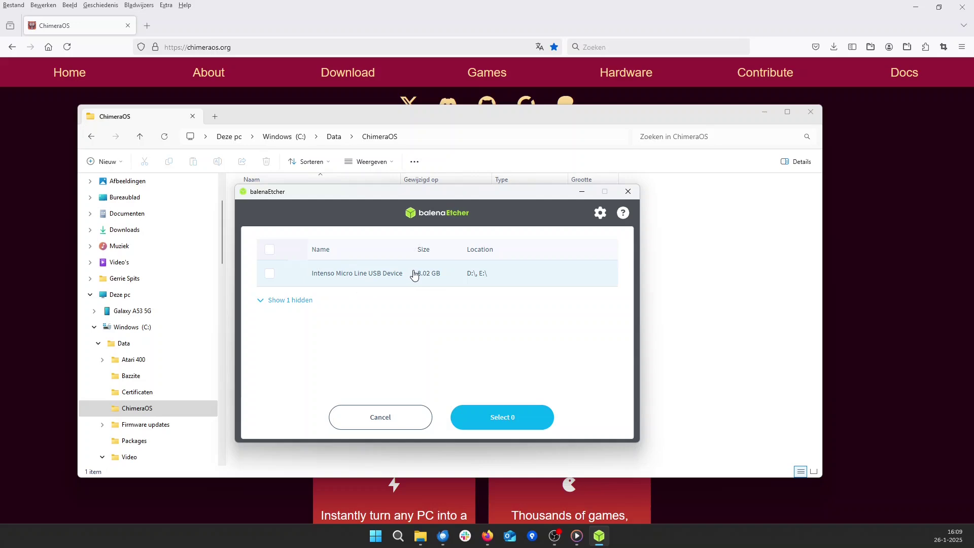
left_click(270, 275)
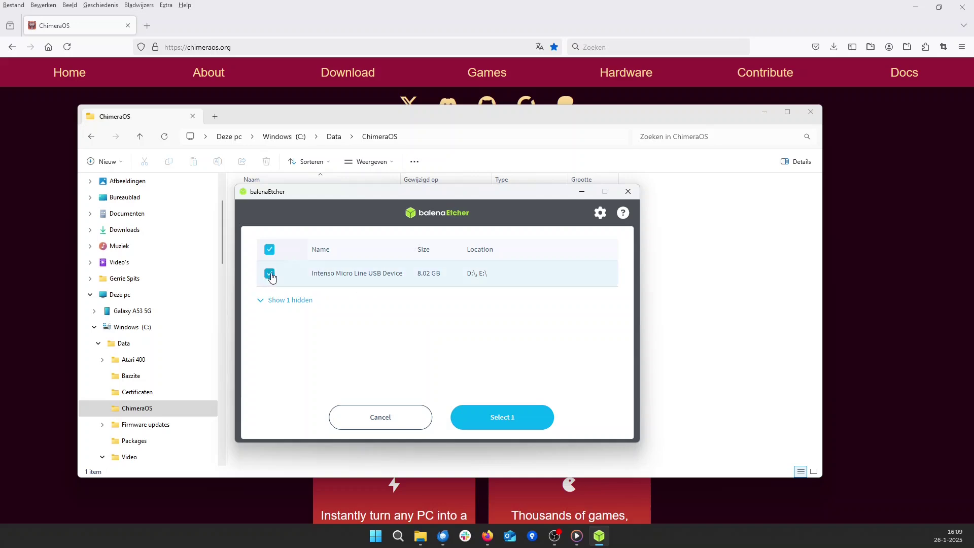
left_click(508, 419)
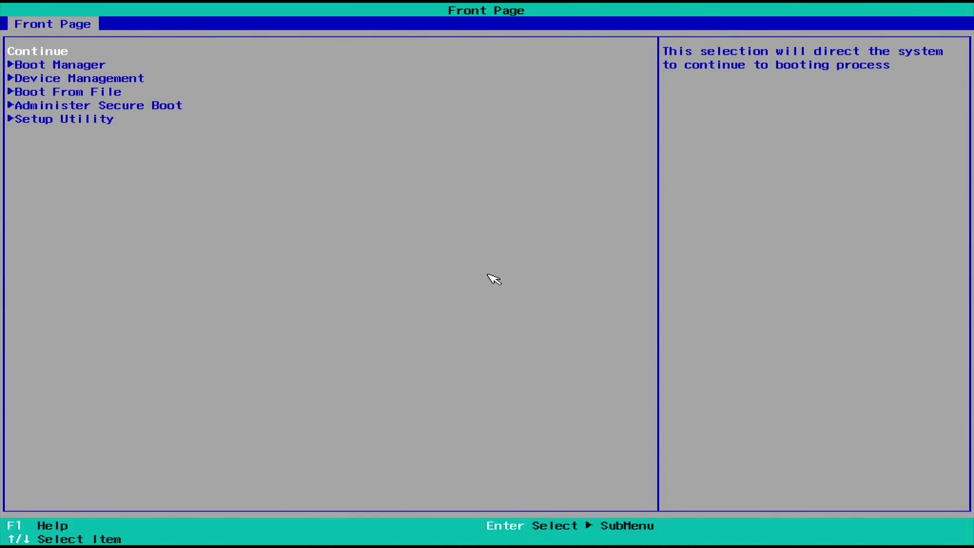
key("Down")
key("Down")
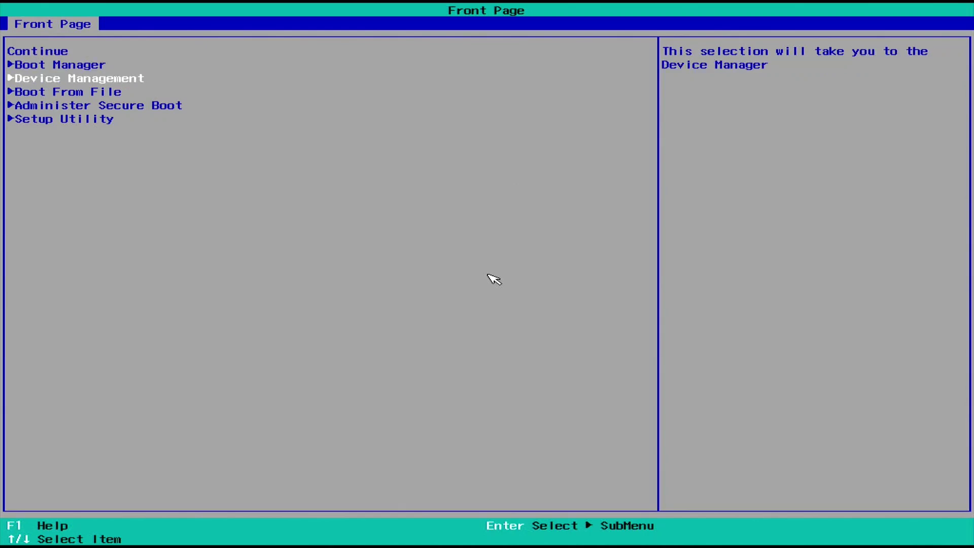
key("Return")
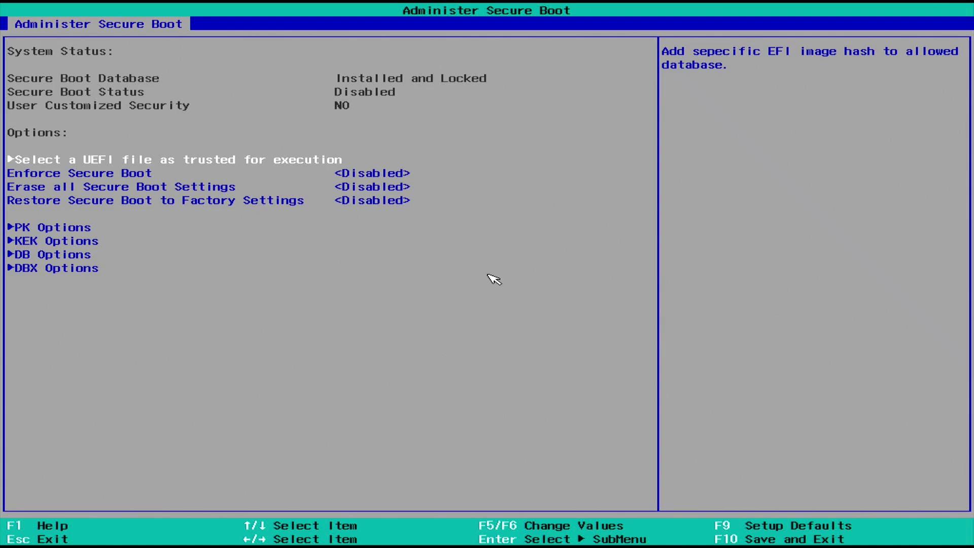
key("Down")
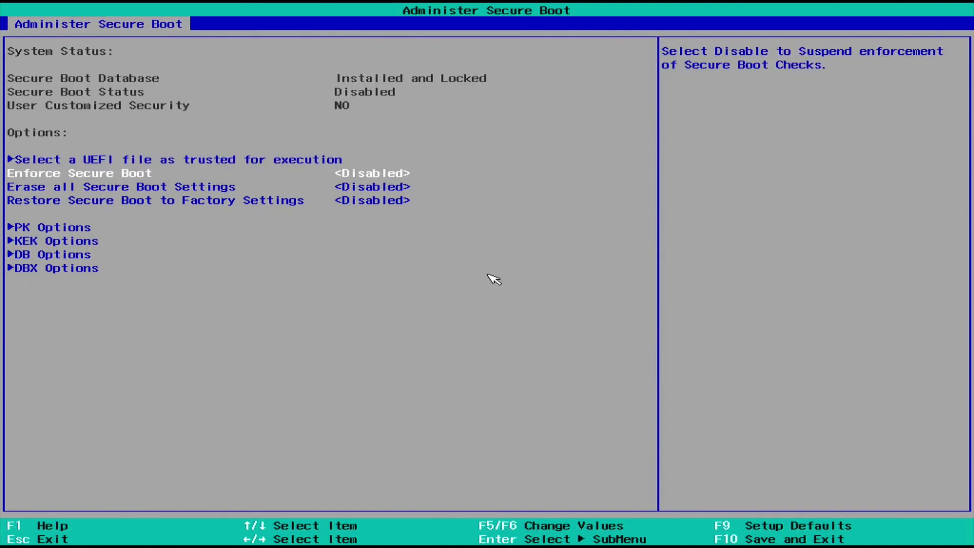
key("Return")
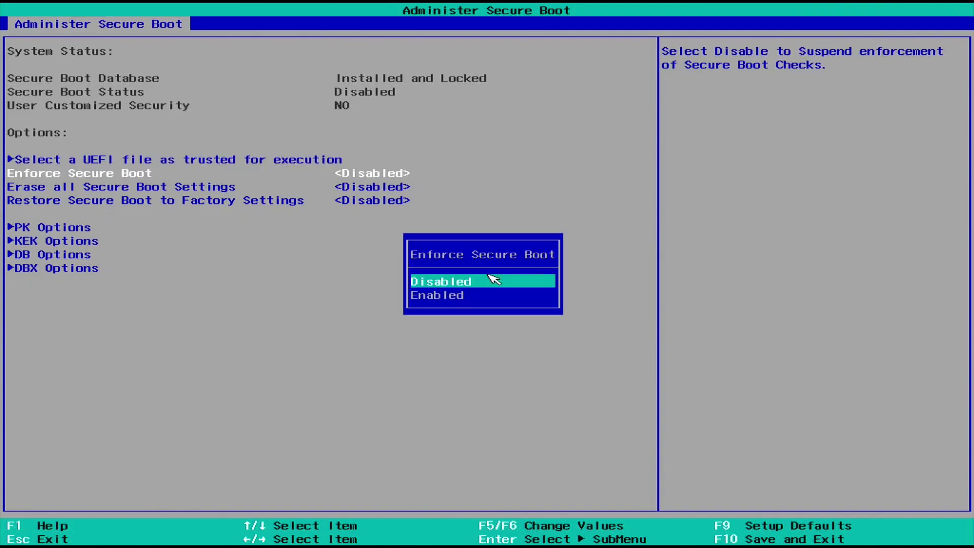
key("Return")
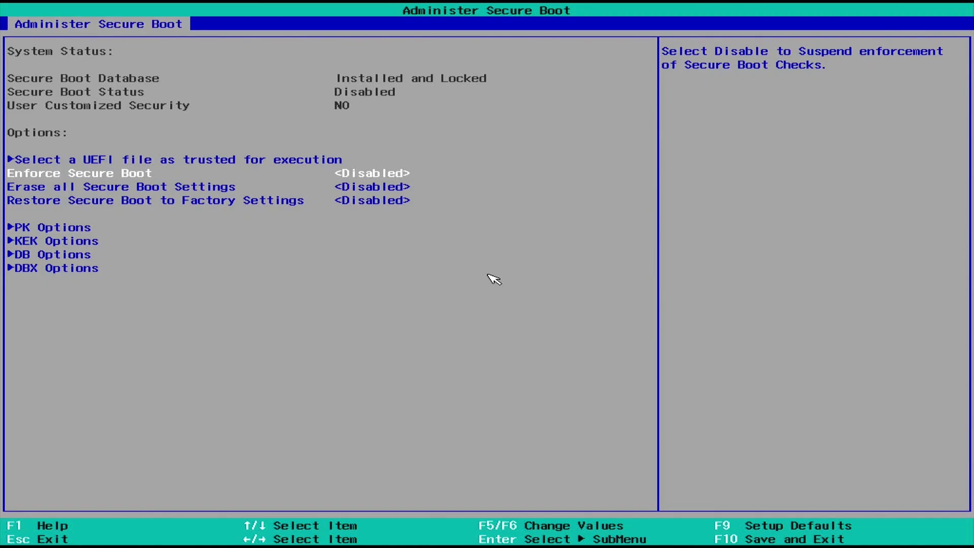
key("Escape")
key("Return")
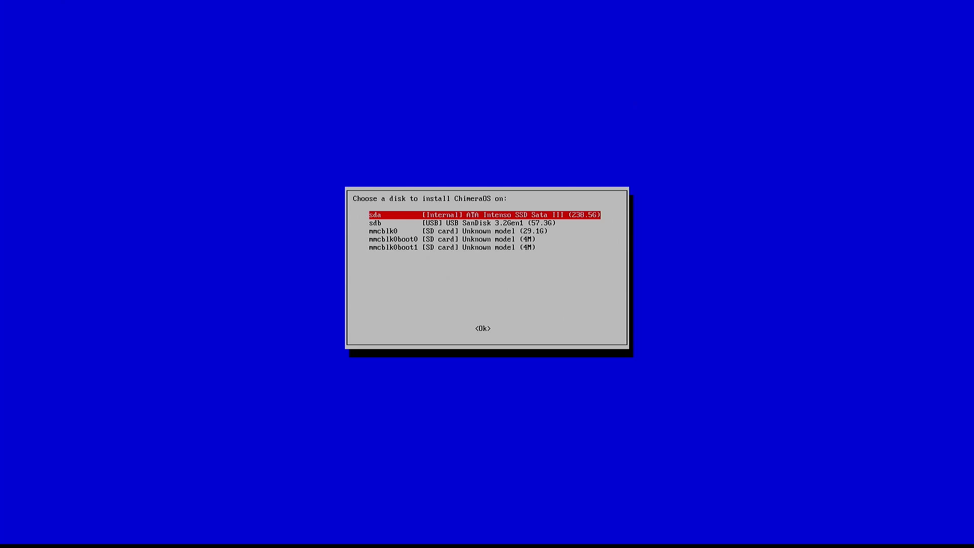
Highlight the USB SanDisk drive sdb in the disk list.
key("Down")
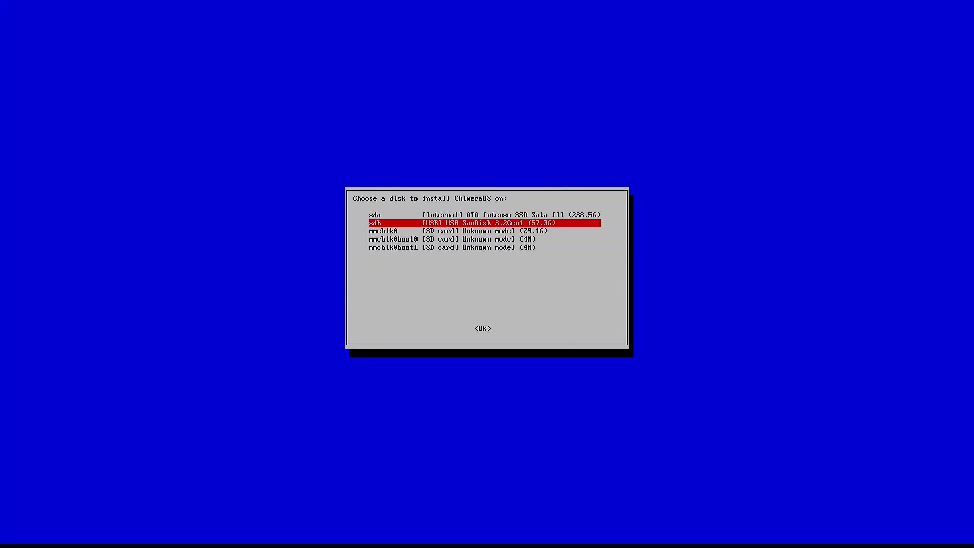
Install ChimeraOS onto sdb, accepting the external-disk warning and erasing the disk.
key("Return")
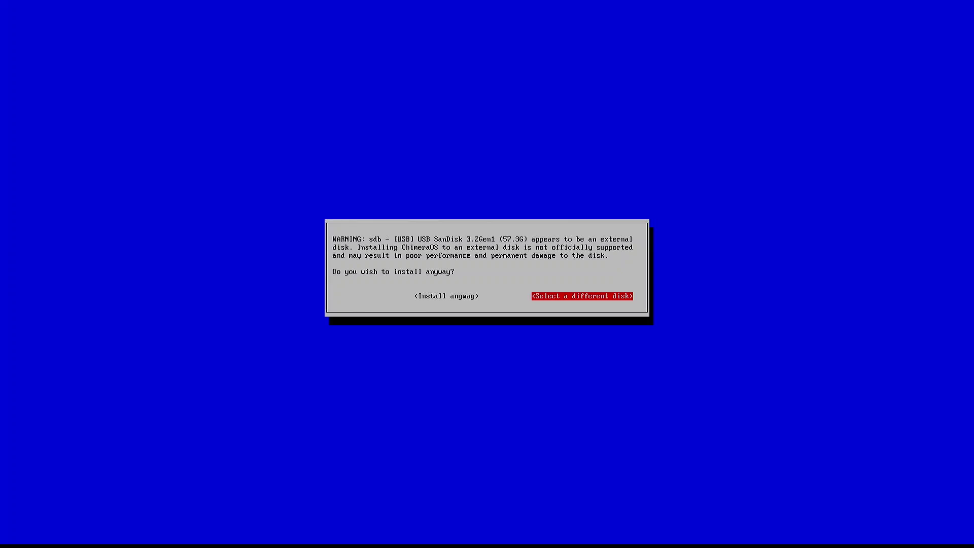
key("Left")
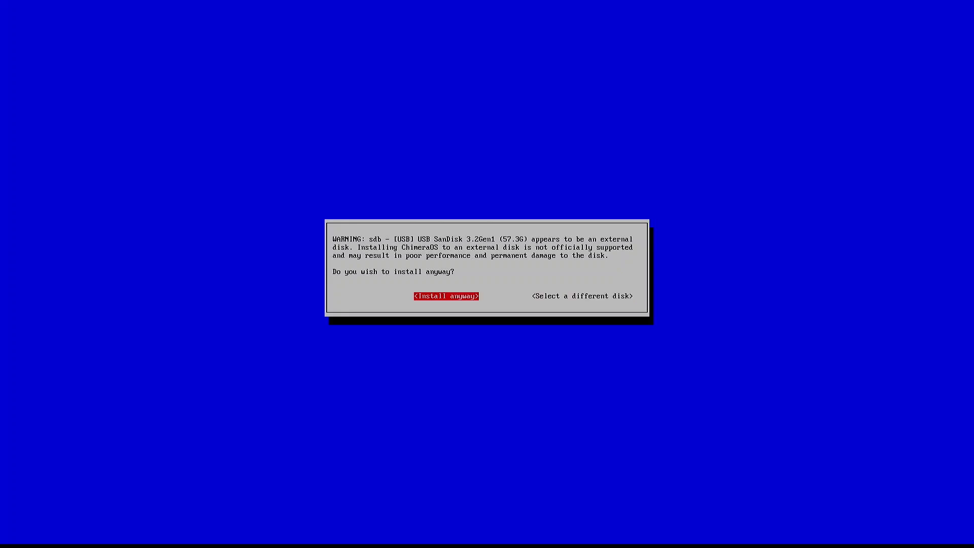
key("Return")
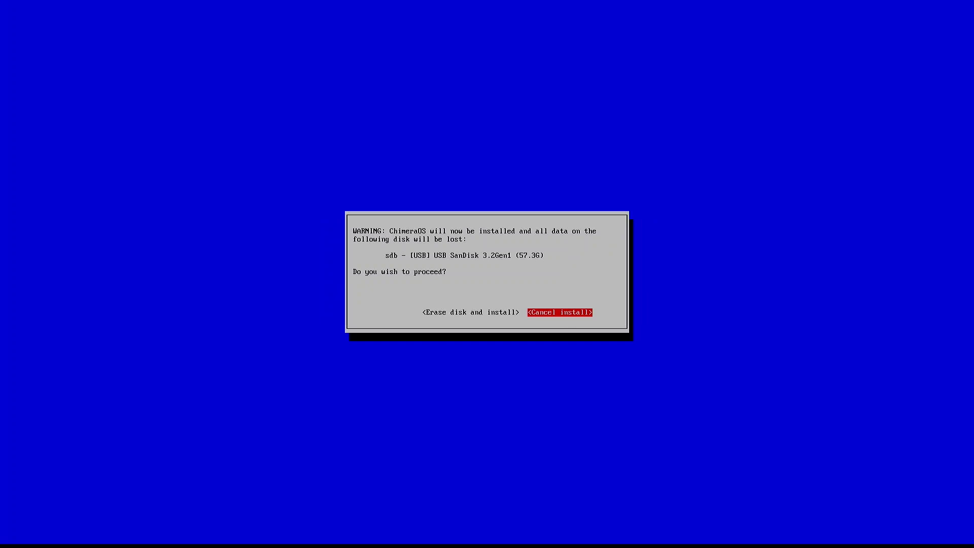
key("Left")
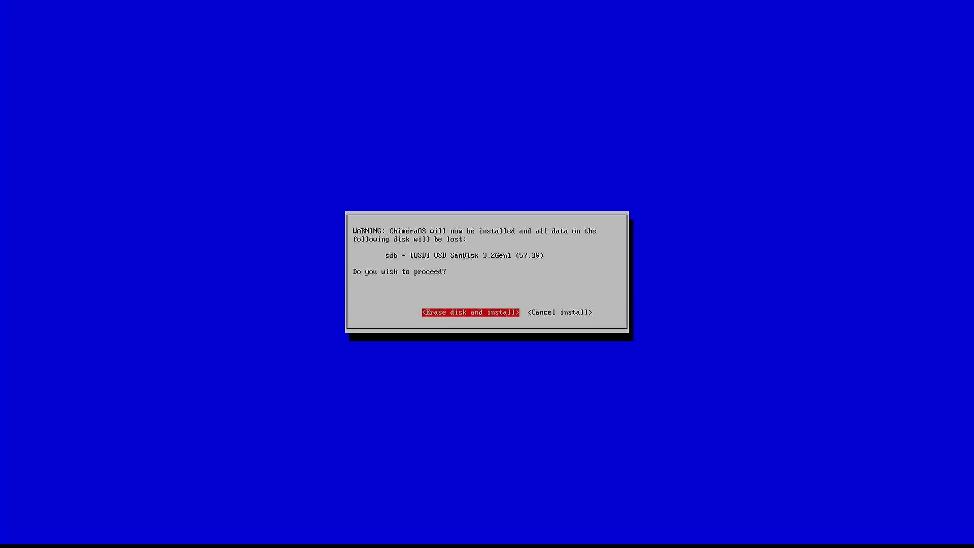
key("Return")
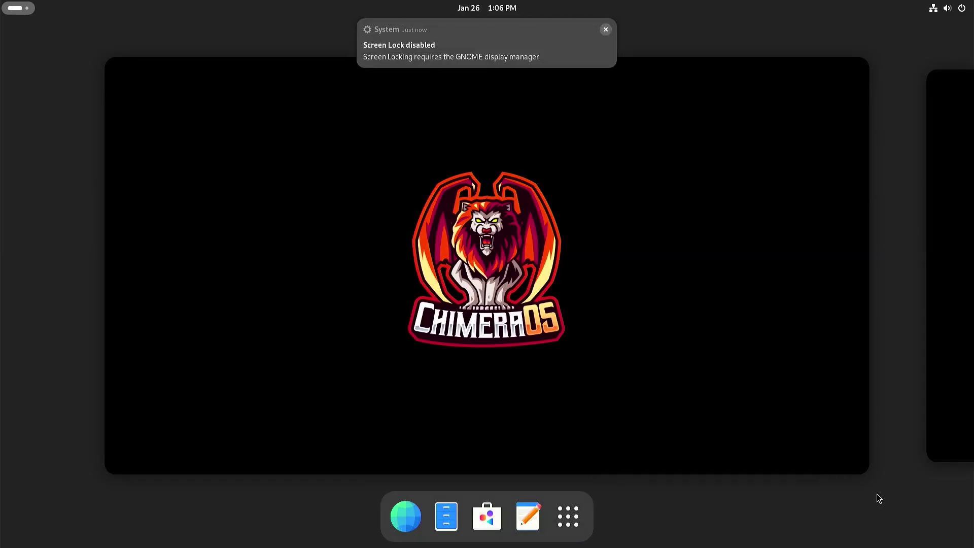
Dismiss the Screen Lock disabled notification.
left_click(540, 62)
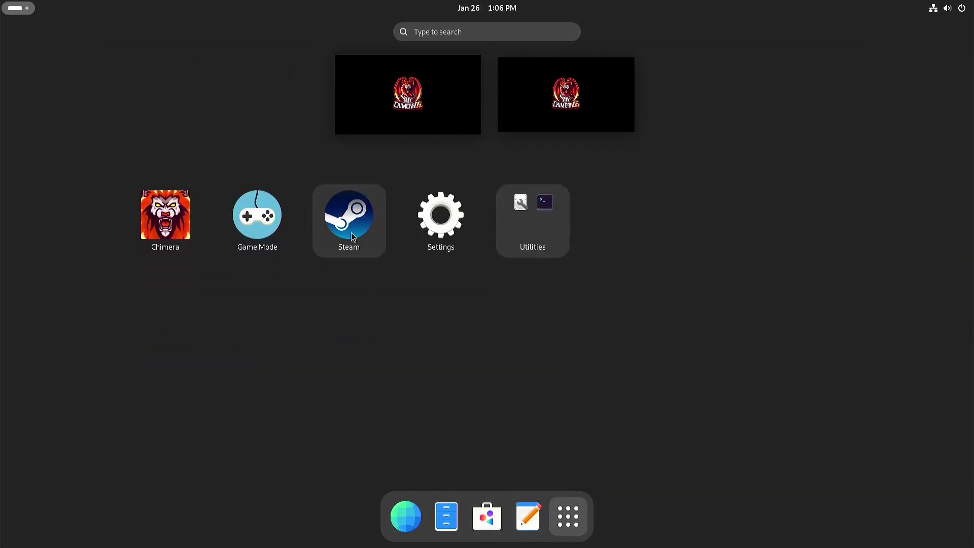
Launch Steam, maximize its window, and show the full app list from Activities.
left_click(347, 215)
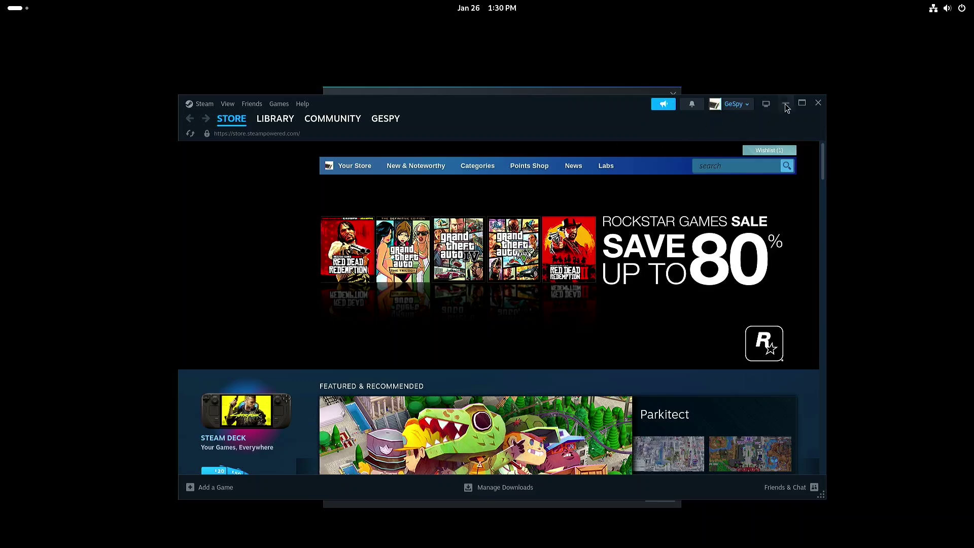
left_click(802, 103)
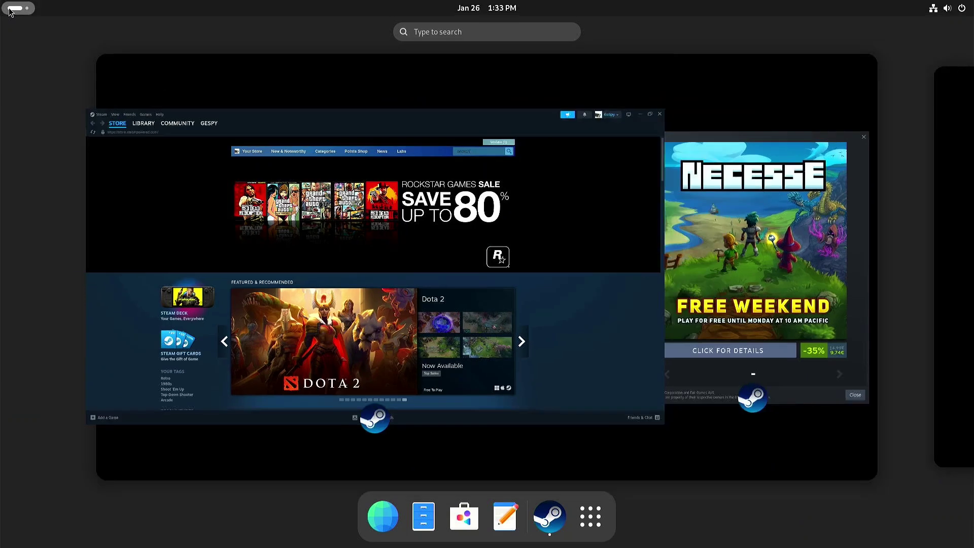
left_click(14, 8)
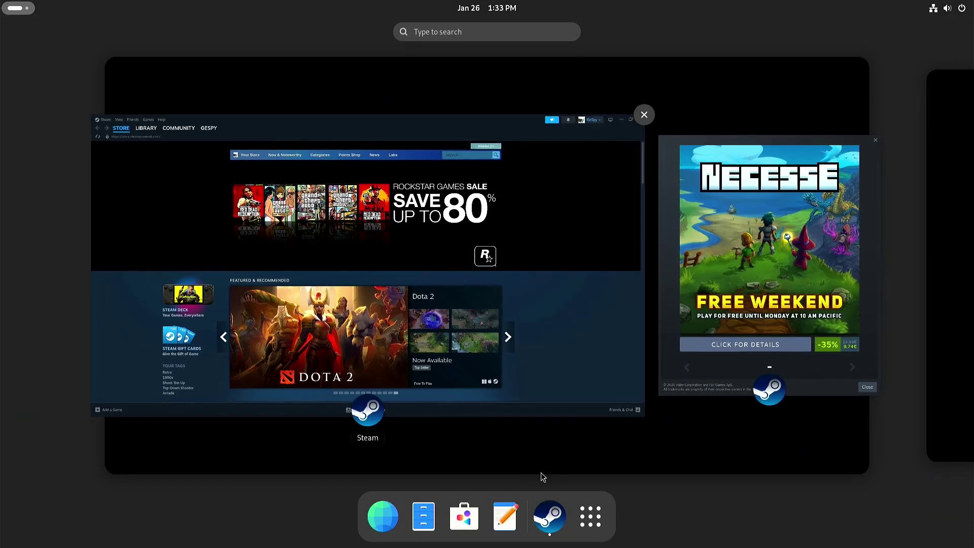
left_click(590, 516)
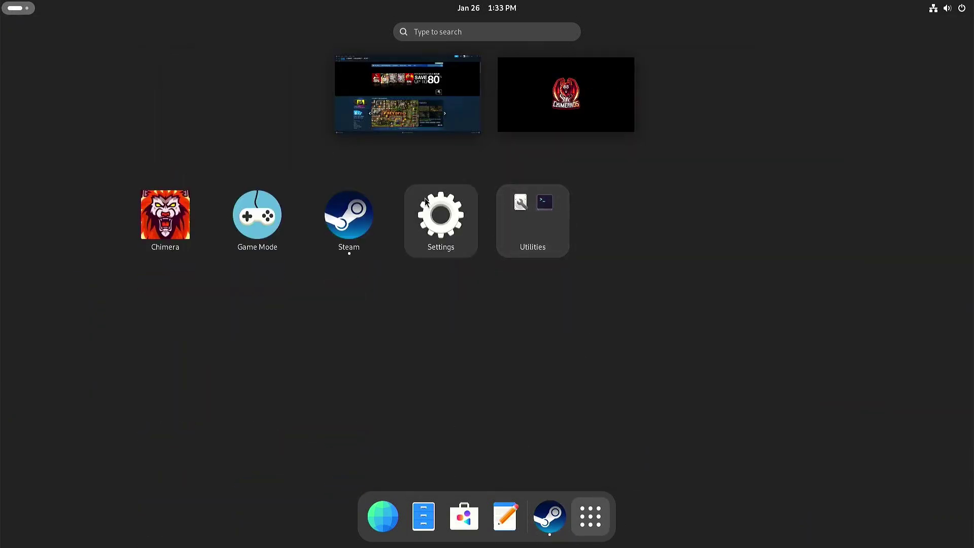
Pair the Xbox Wireless Controller in Settings > Bluetooth.
left_click(441, 215)
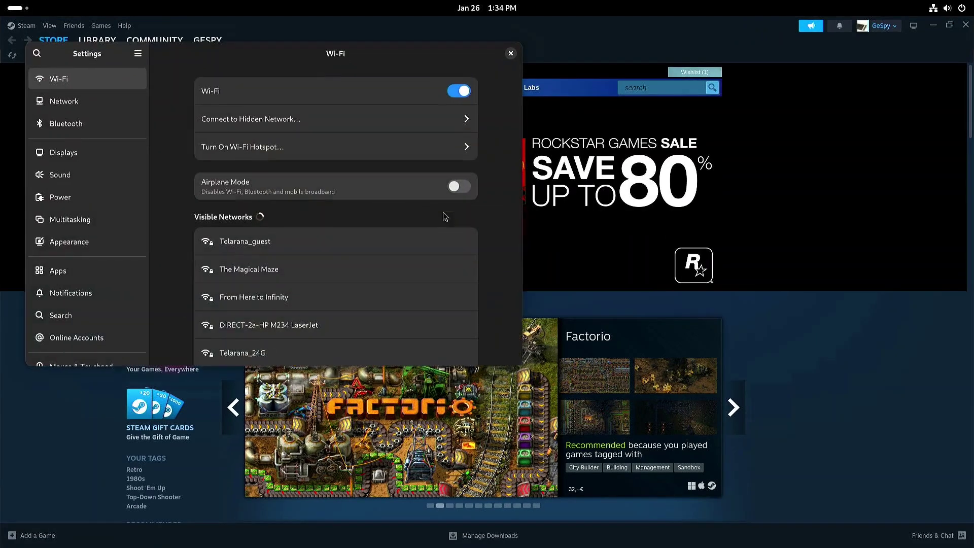
left_click(66, 124)
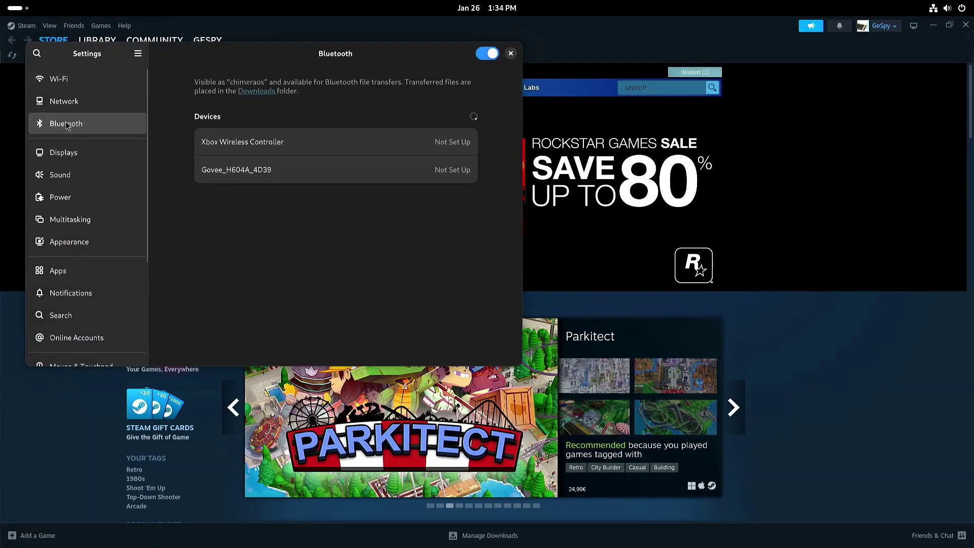
left_click(269, 146)
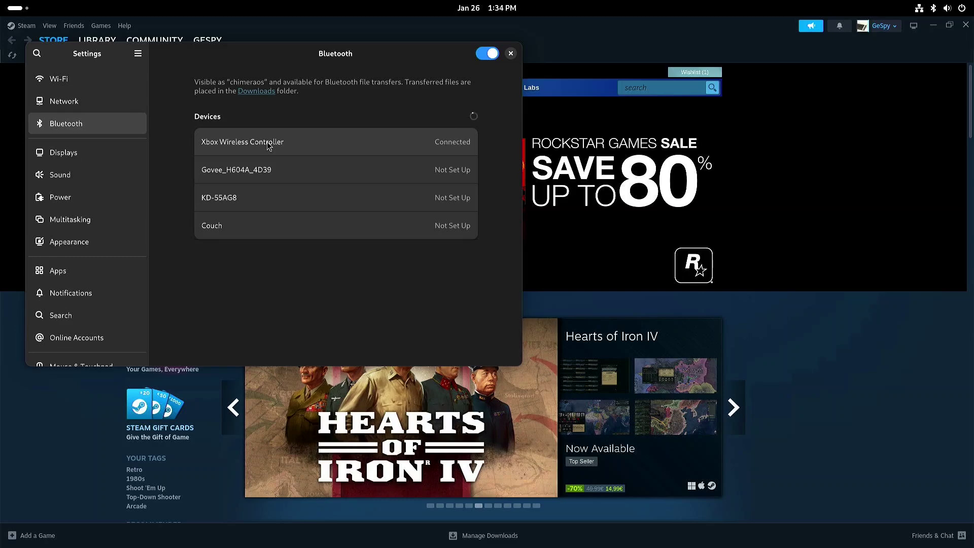
Close Settings and exit desktop Steam from its Steam menu.
left_click(511, 54)
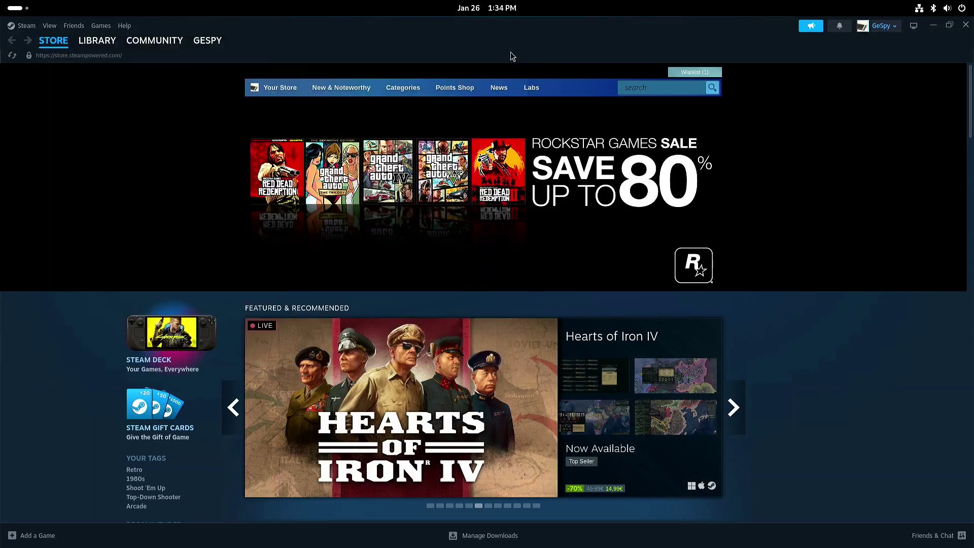
left_click(25, 25)
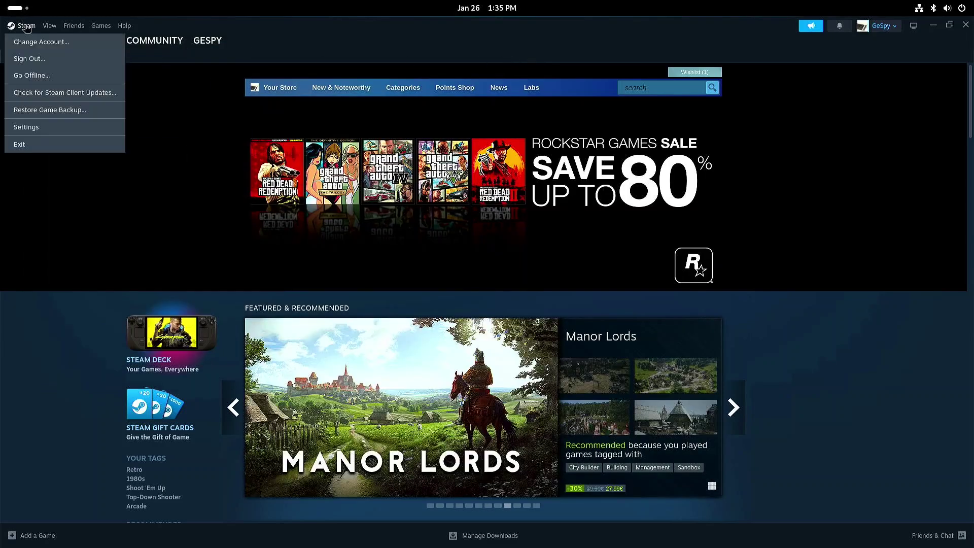
left_click(35, 145)
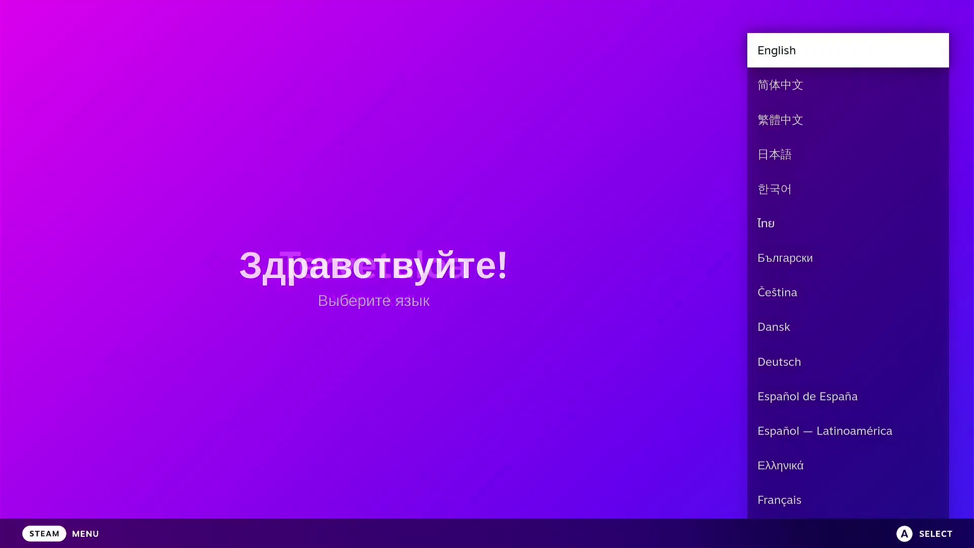
Choose English as the Steam setup language.
left_click(848, 85)
key("Down")
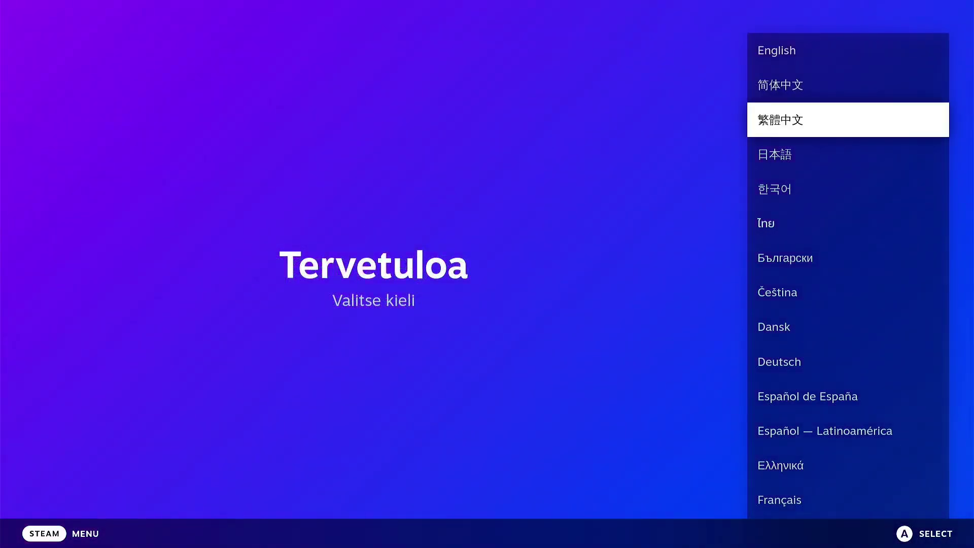
key("Down")
key("Up")
key("Up")
key("Up")
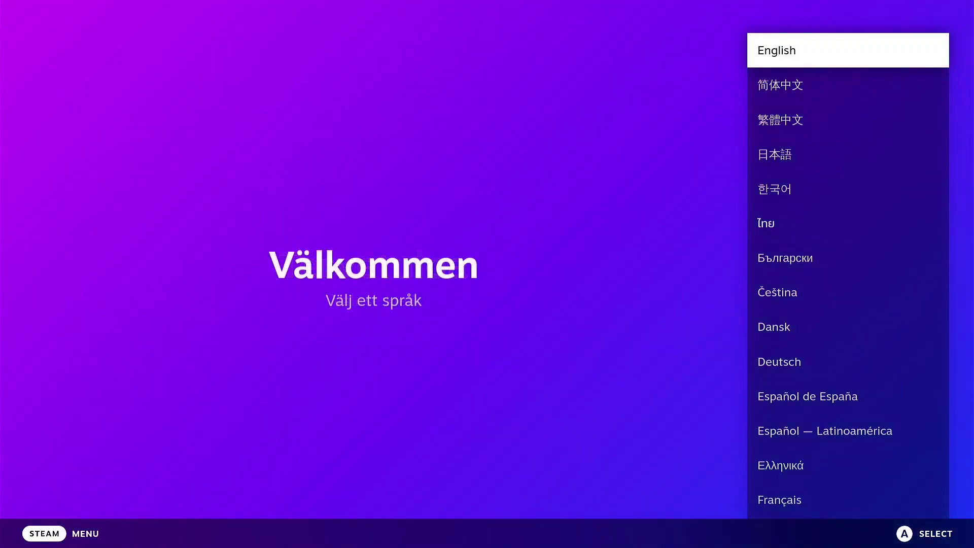
key("Return")
Select Central European Time and continue setup on Wired connection 1.
key("Down")
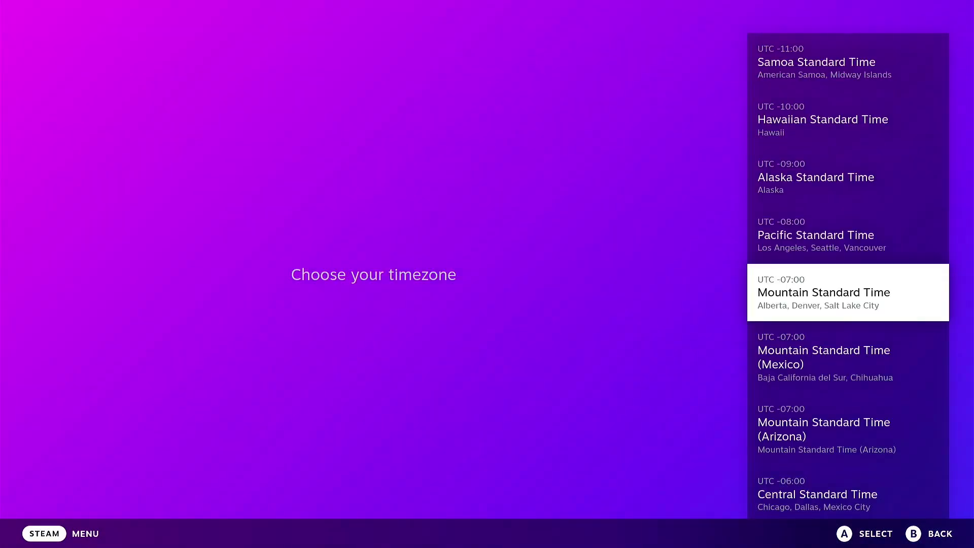
key("Down")
key("Down")
key("Down")
key("Down")
key("Down")
key("Down")
key("Down")
key("Down")
key("Down")
key("Down")
key("Down")
key("Down")
key("Down")
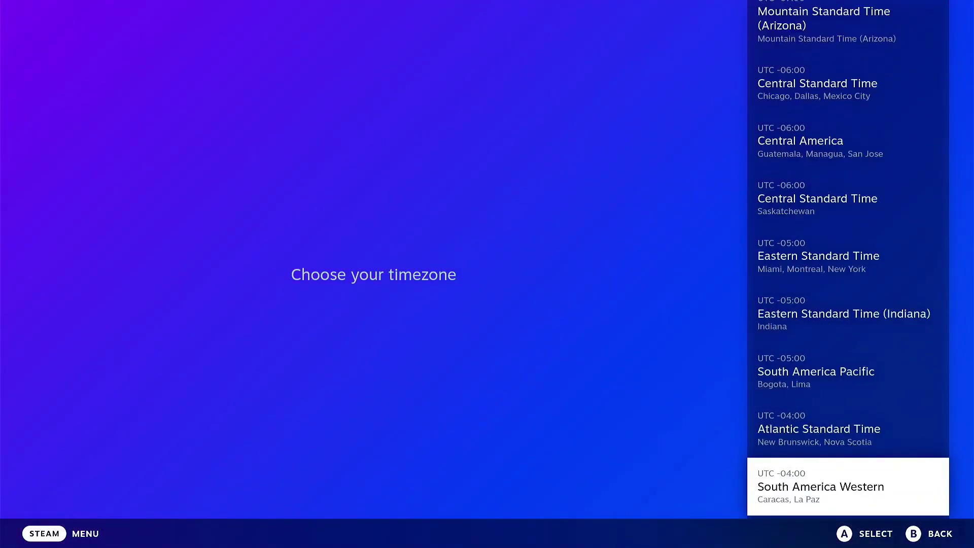
key("Down")
key("Down")
key("Down")
key("Down")
key("Down")
key("Down")
key("Down")
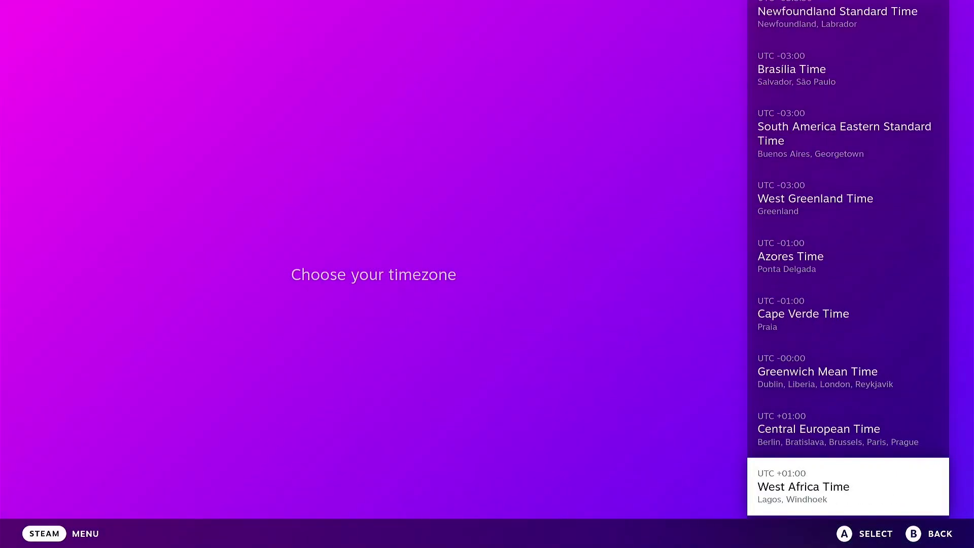
key("Up")
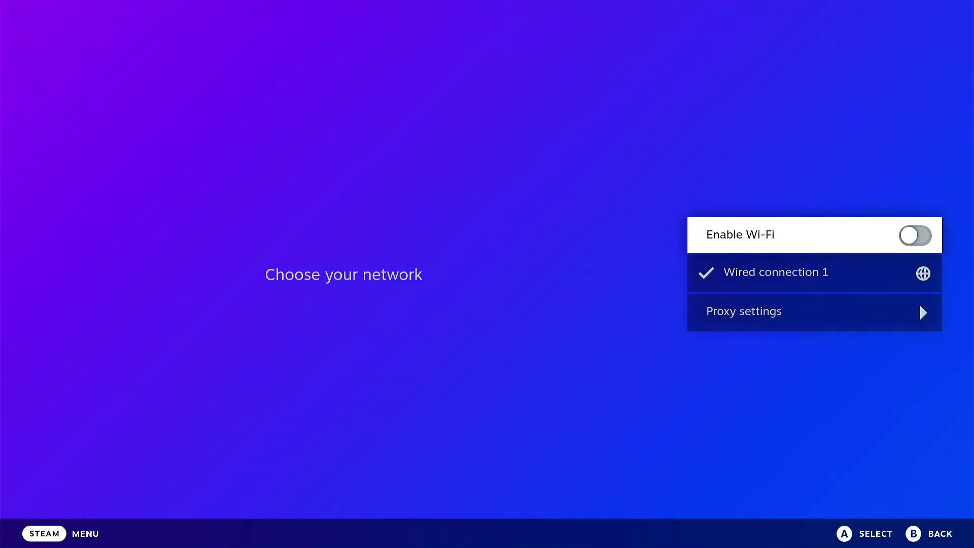
key("Down")
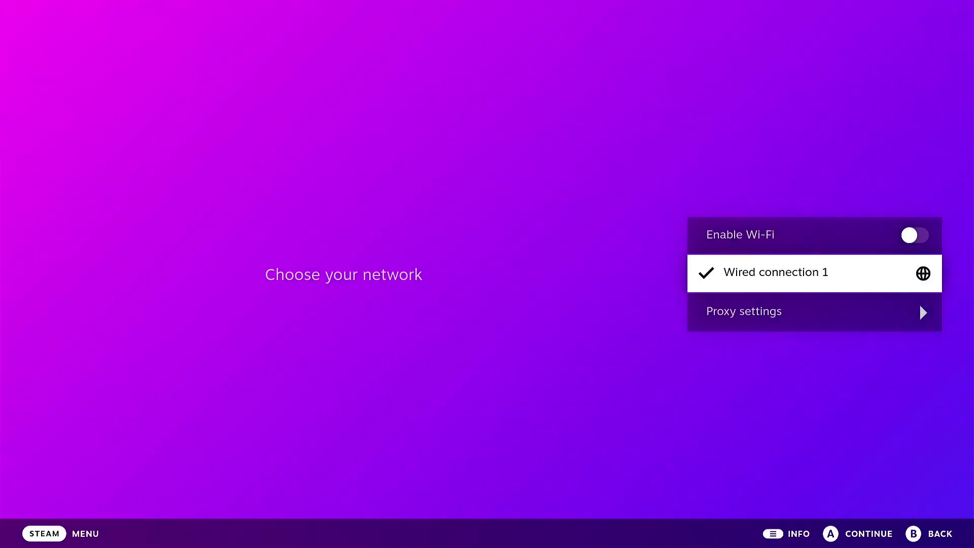
key("Return")
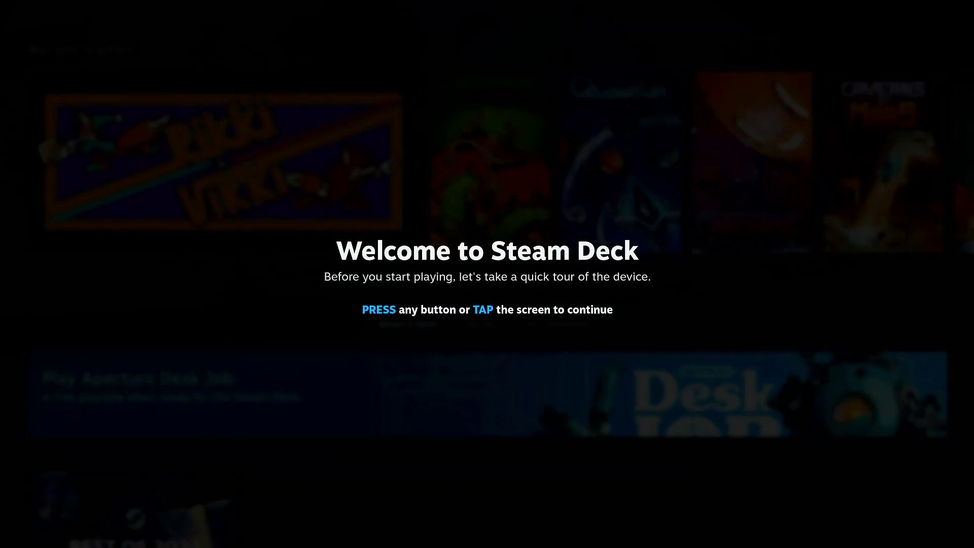
Step through the Steam Deck welcome tour pages to the final 'Have fun' screen.
key("Return")
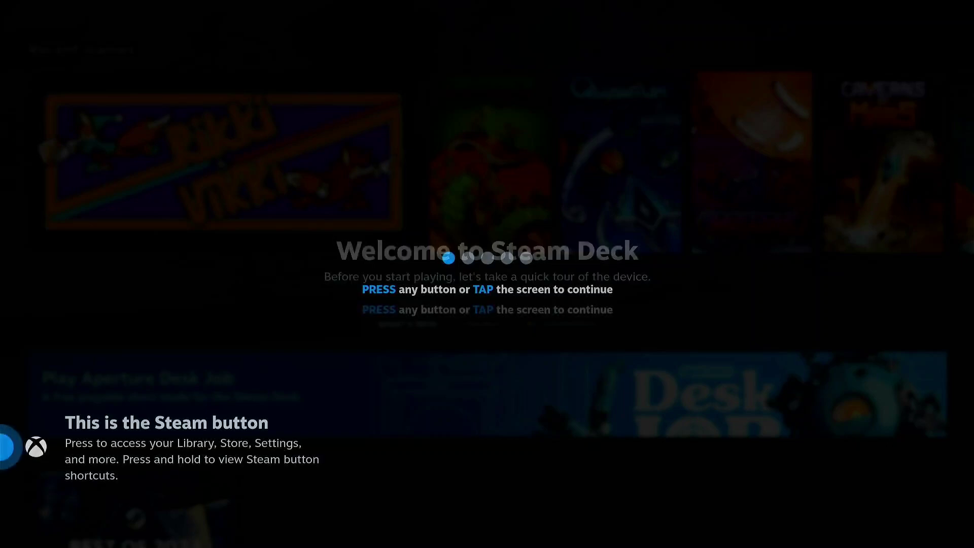
key("Return")
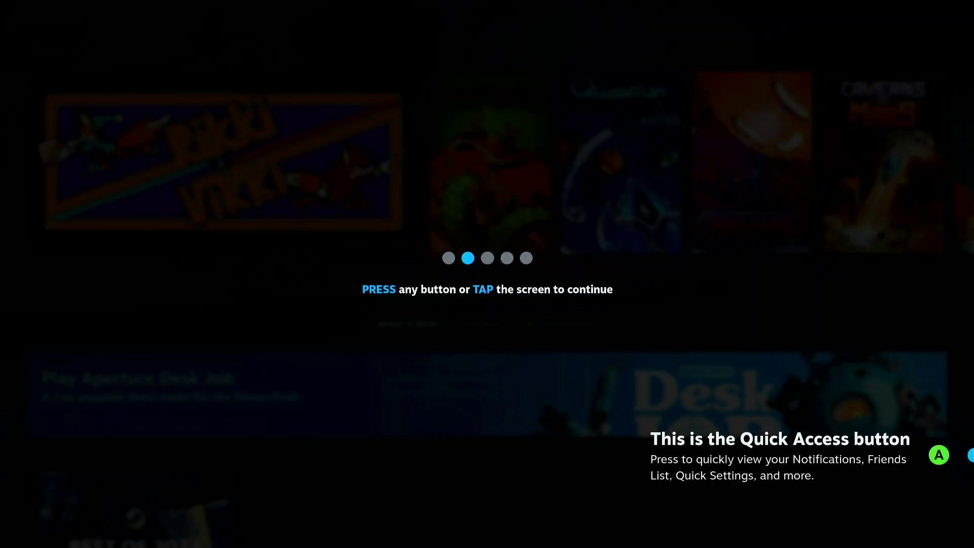
key("Return")
key("Return")
key("Return")
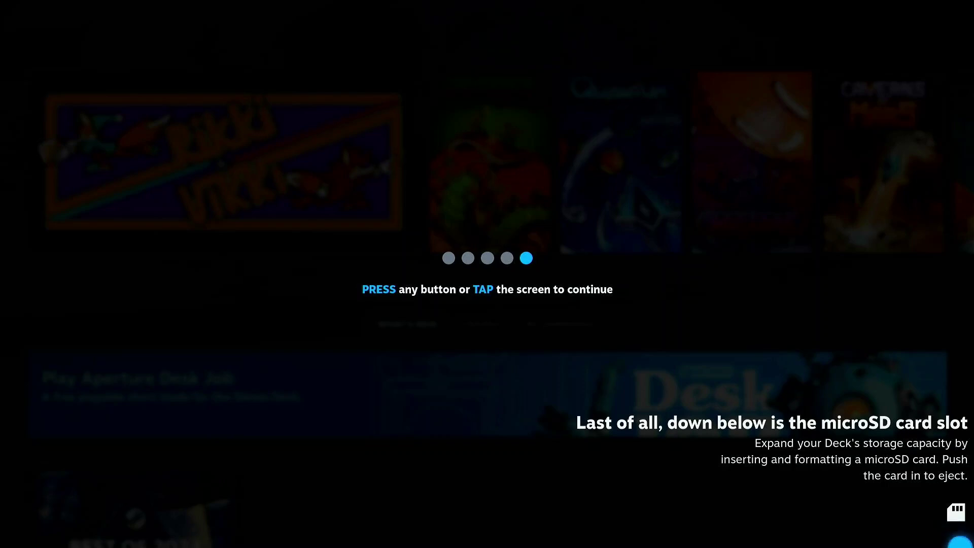
key("Return")
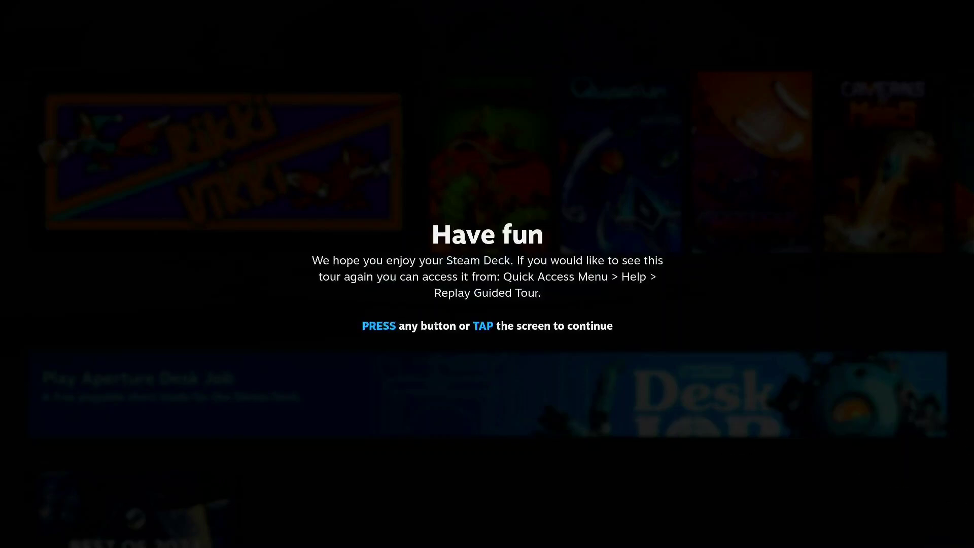
key("Return")
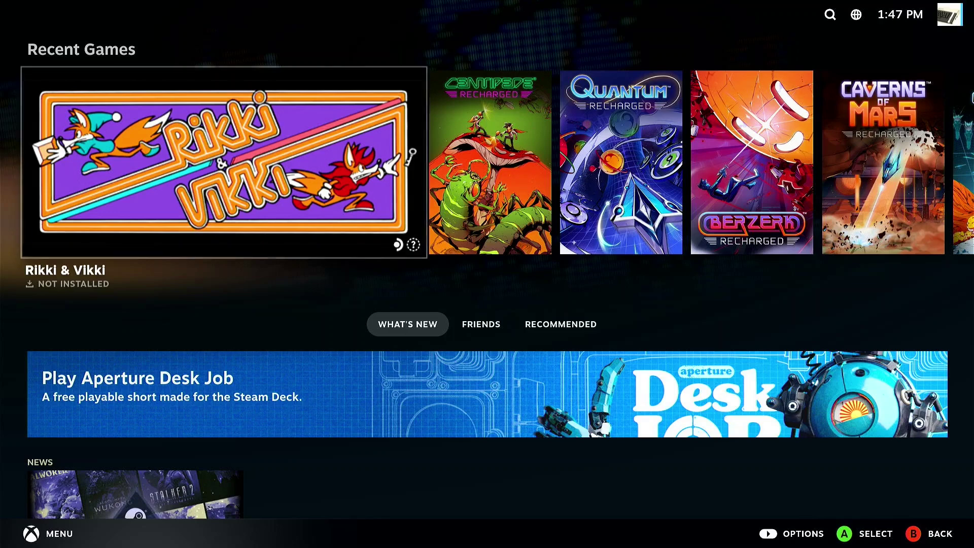
Install and launch Centipede: Recharged from Recent Games, accepting the controller translation notice.
key("Right")
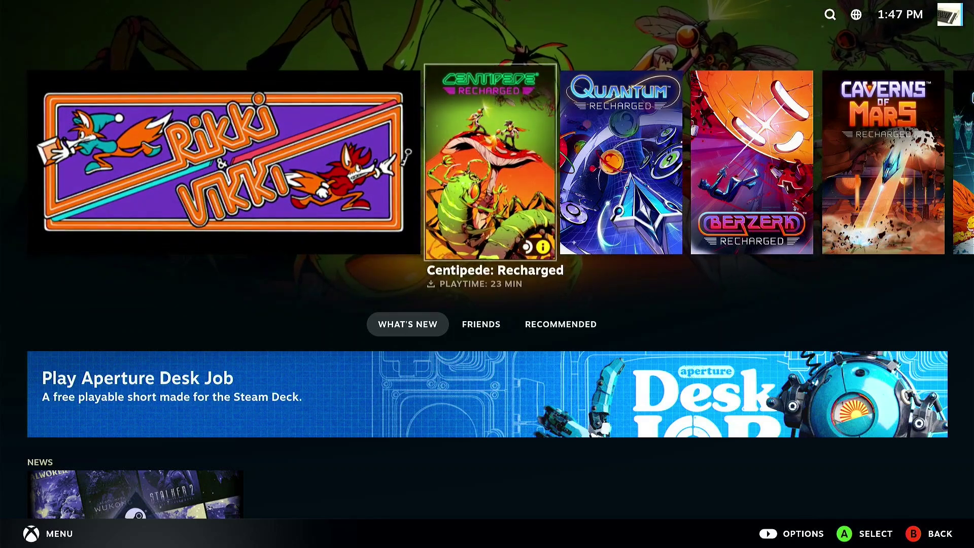
key("Return")
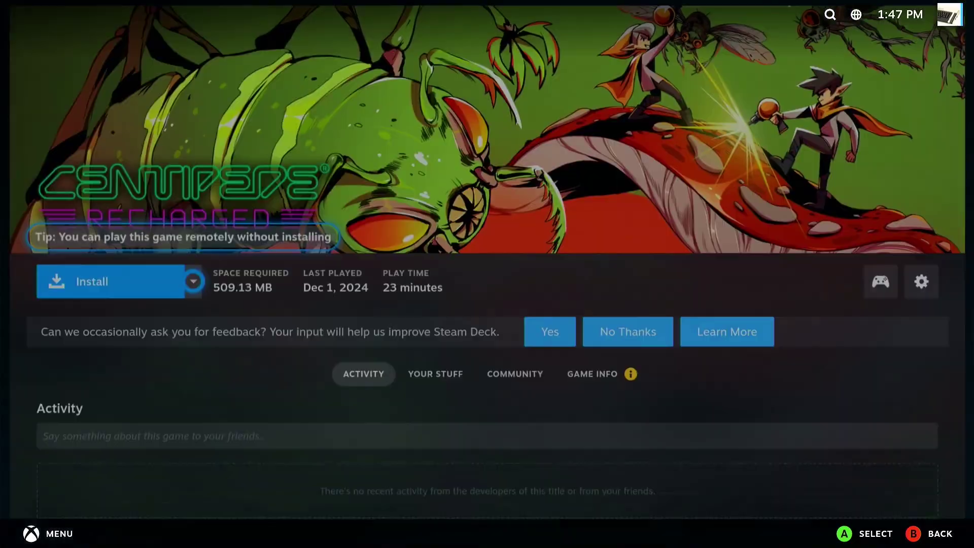
key("Return")
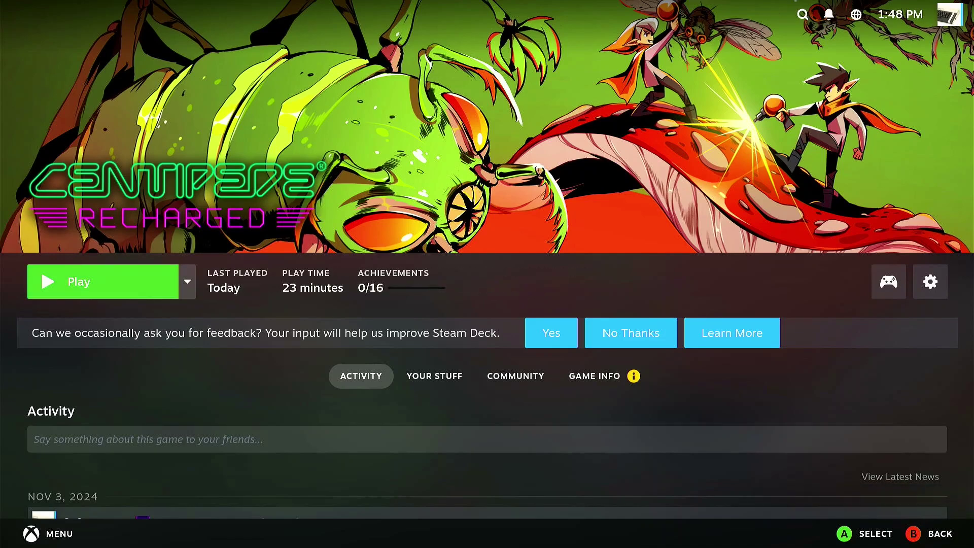
key("Return")
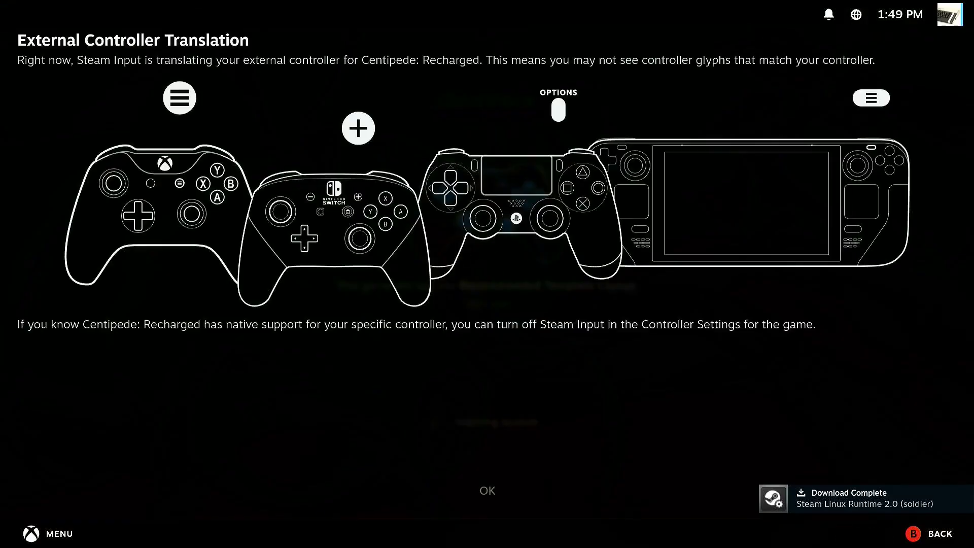
key("Return")
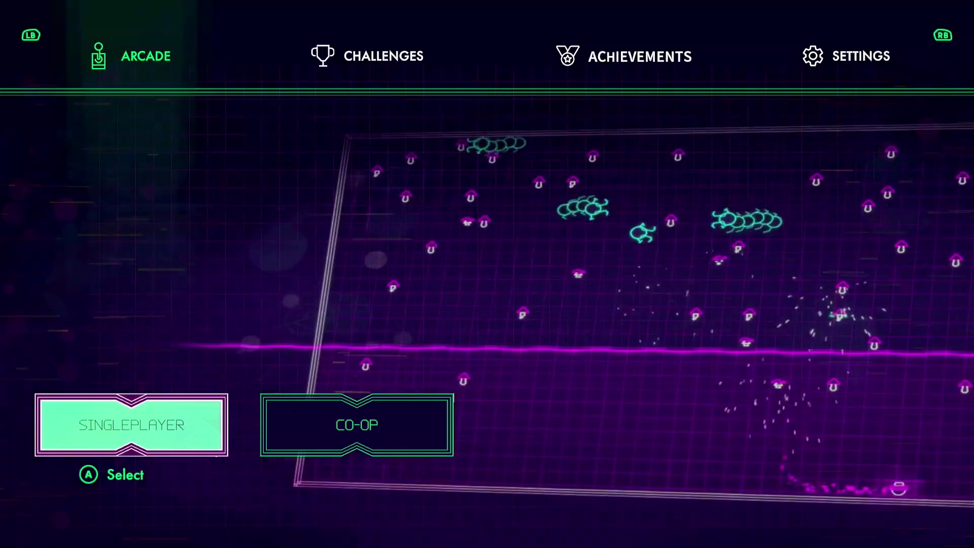
Start a Singleplayer Recharged game and begin moving the ship and firing.
key("Return")
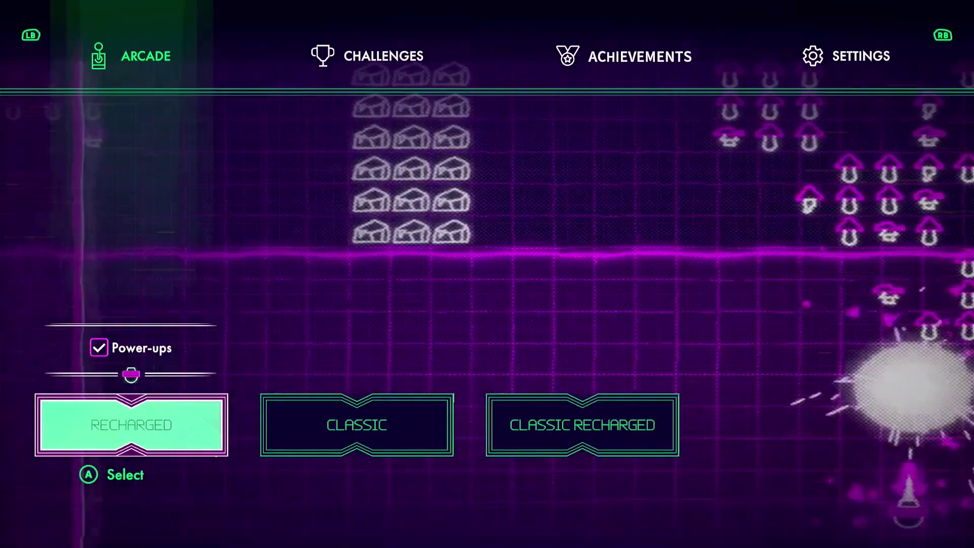
key("Return")
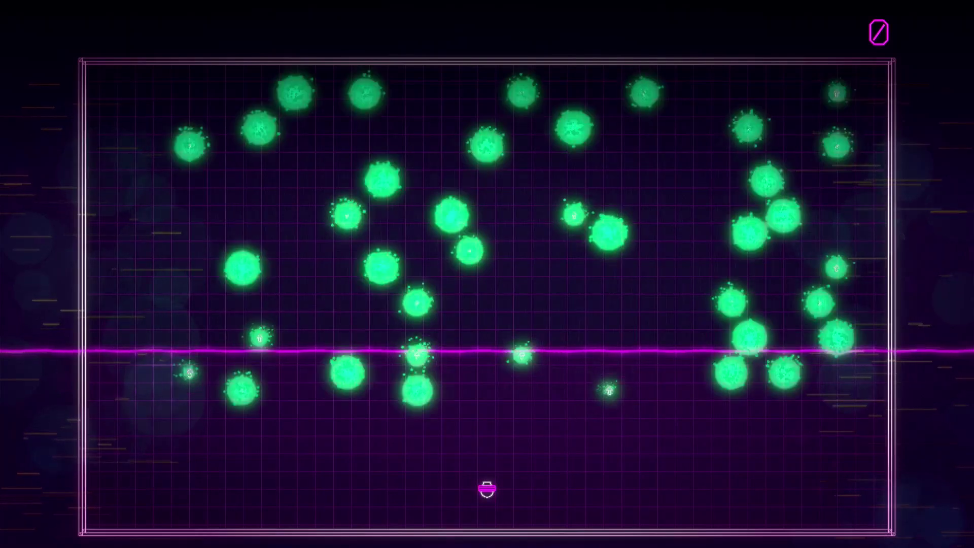
key("Up")
key("Right")
key("space")
key("Left")
Play the round, swerving the ship to shoot mushrooms and the centipede for points.
key("Right")
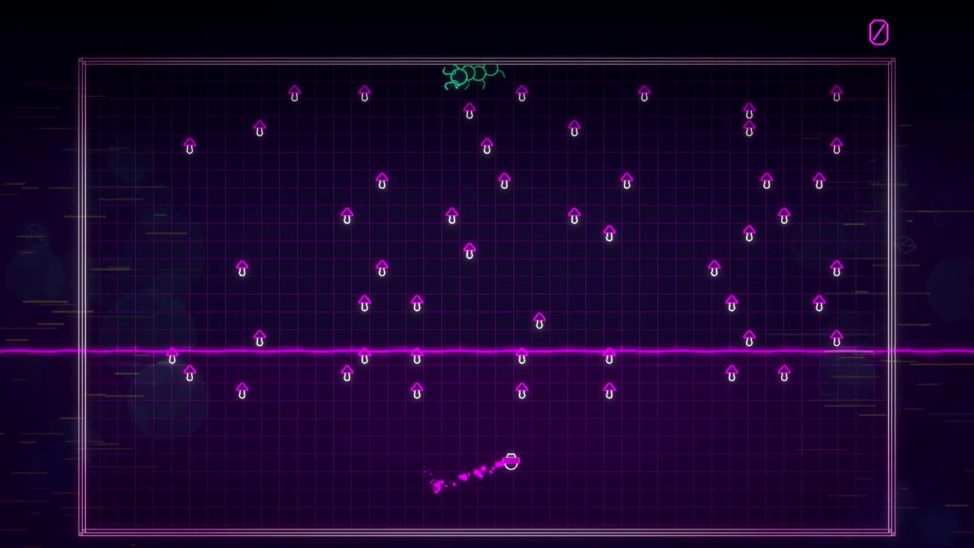
key("Up")
key("Left")
key("space")
key("Left")
key("Down")
key("space")
key("Up")
key("Up")
key("Left")
key("space")
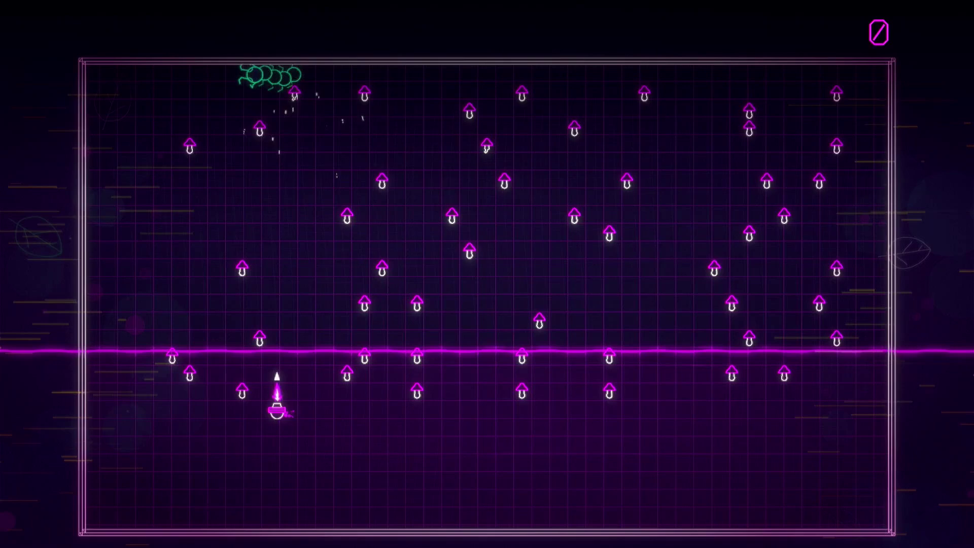
key("Left")
key("Down")
key("space")
key("Right")
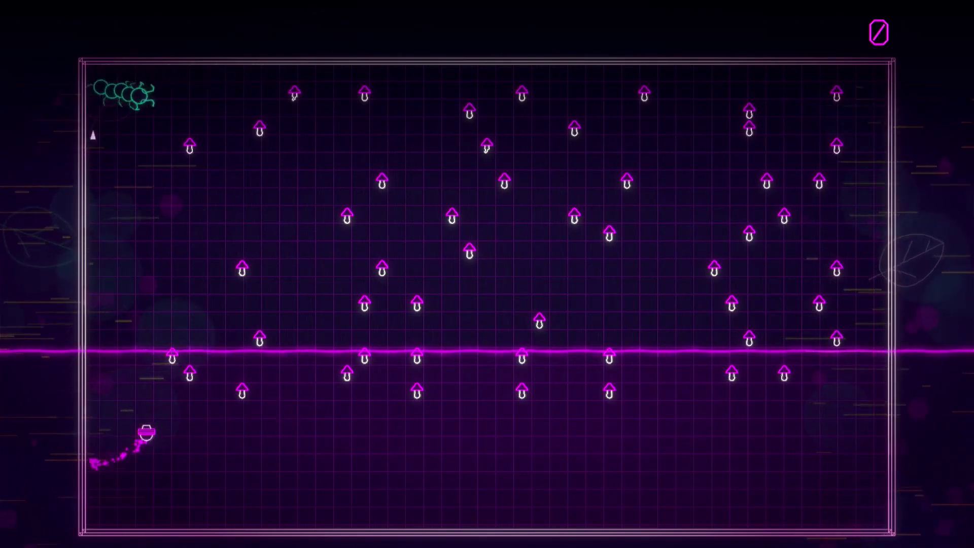
key("Up")
key("Right")
key("space")
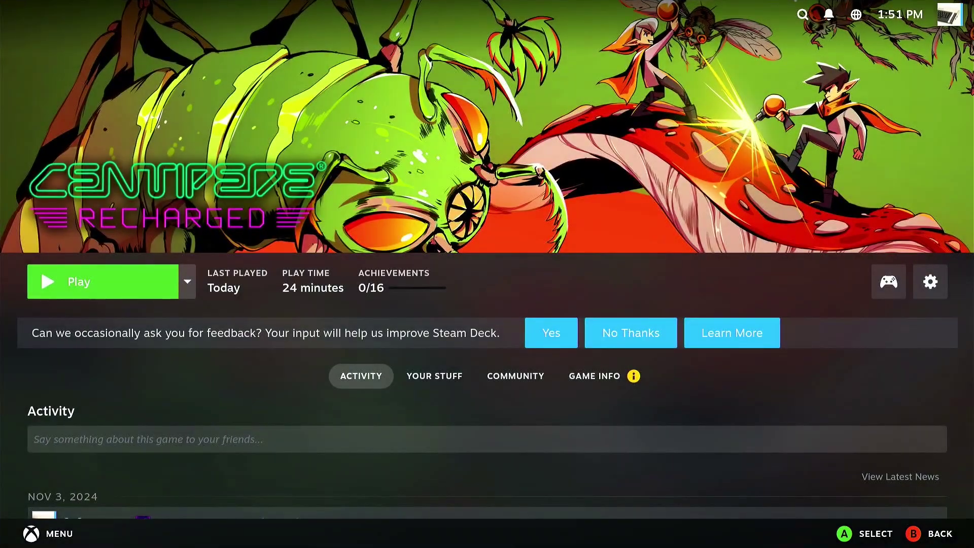
From Home, install and launch Rikki & Vikki, then show its Official Layout controller settings.
key("Escape")
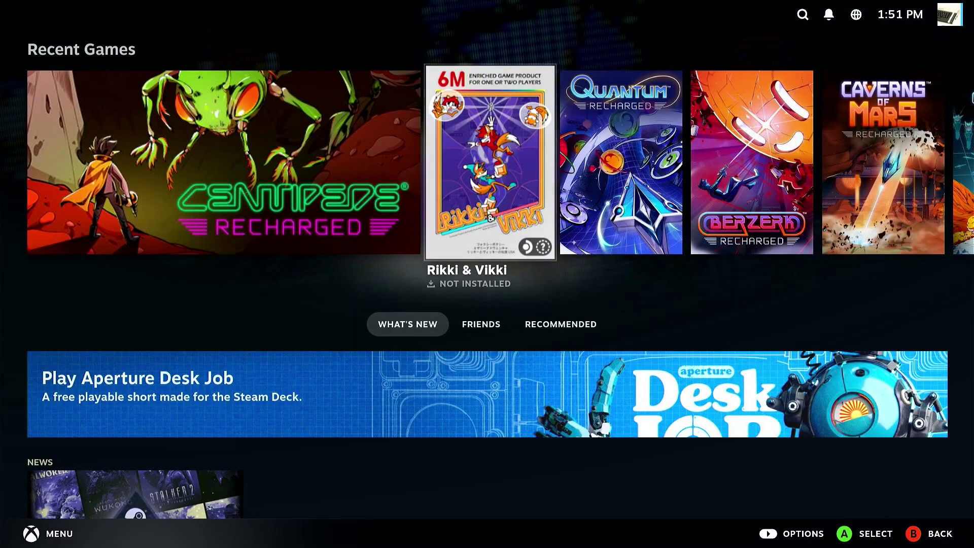
key("Left")
key("Right")
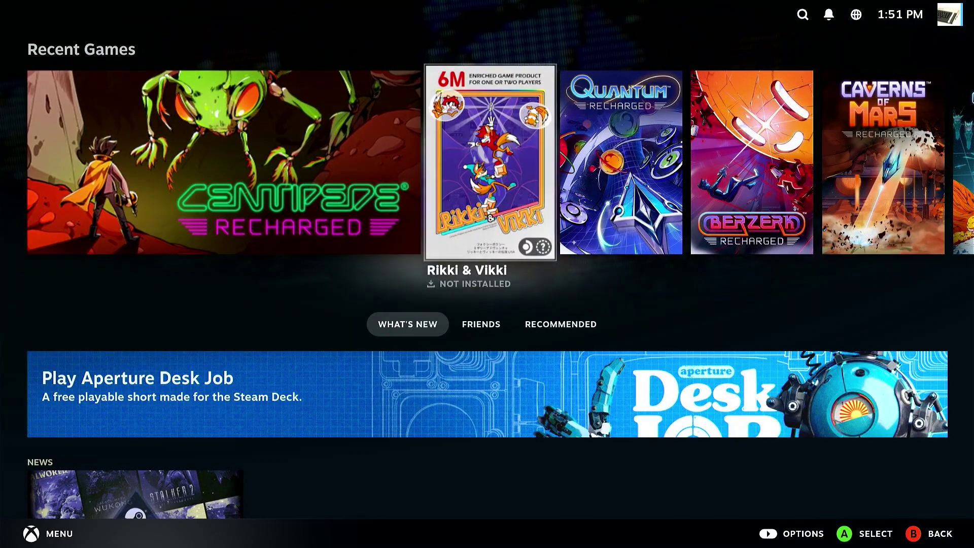
key("Return")
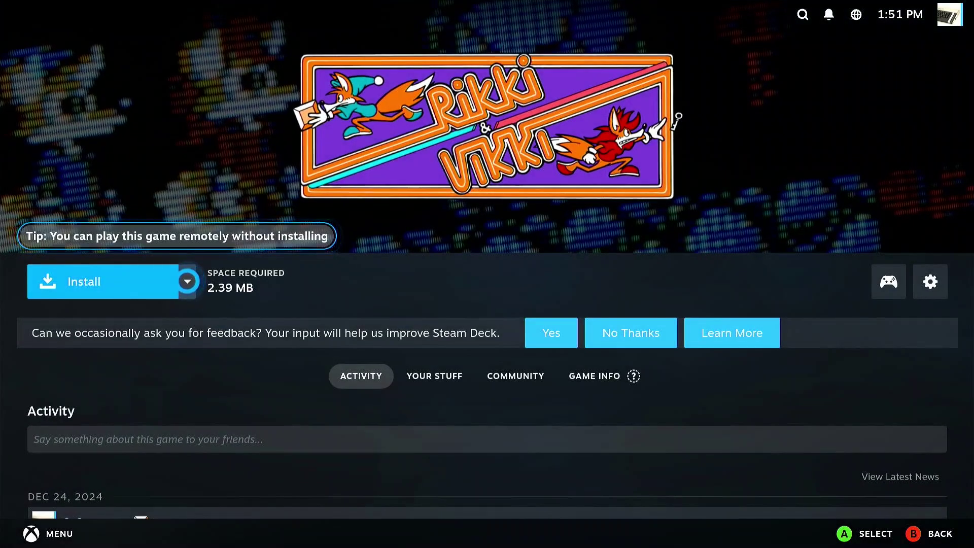
key("Return")
key("Return")
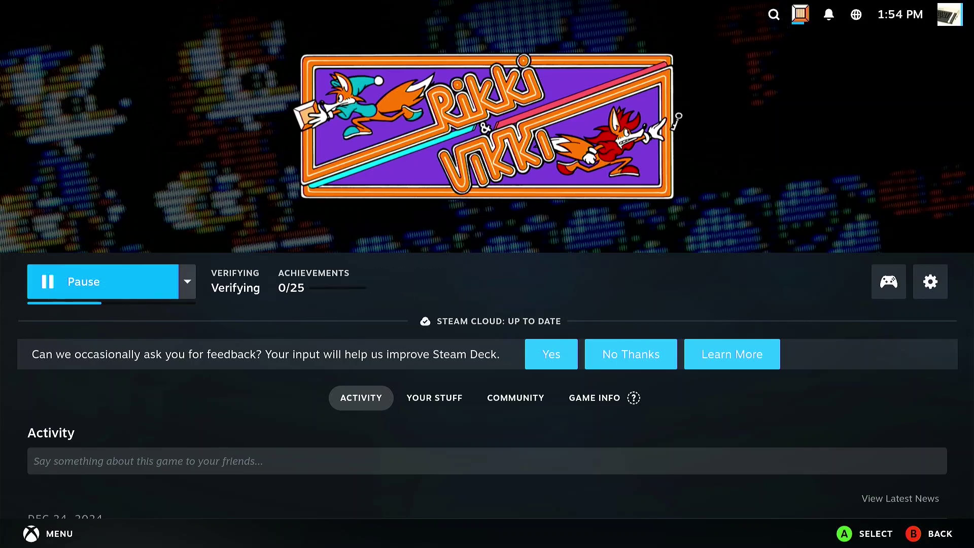
key("Return")
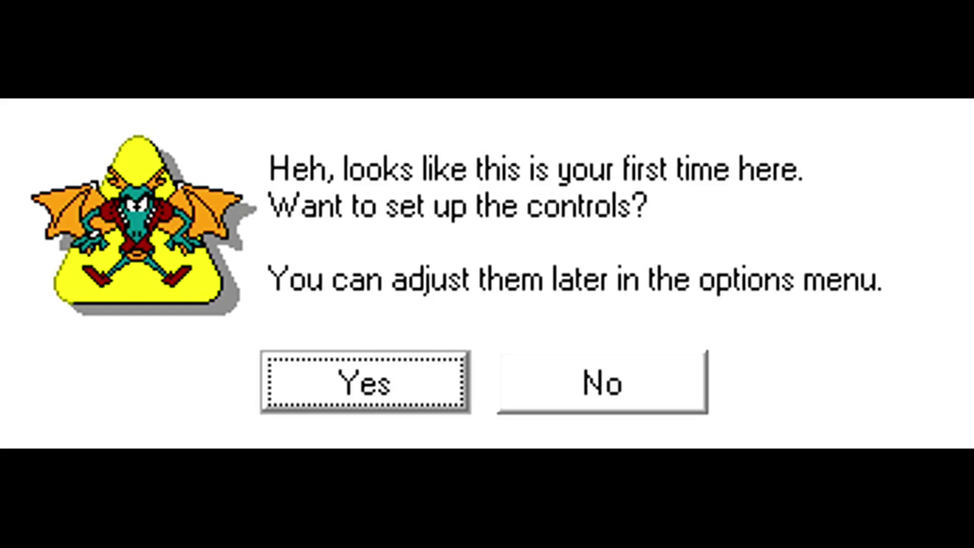
key("Return")
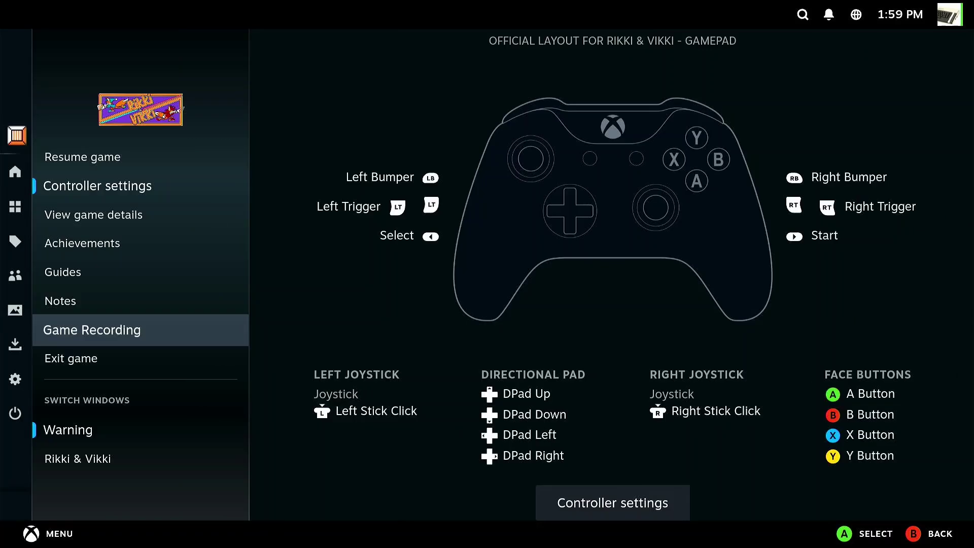
Exit Rikki & Vikki from the quick menu, confirm, and go back to Home.
key("Down")
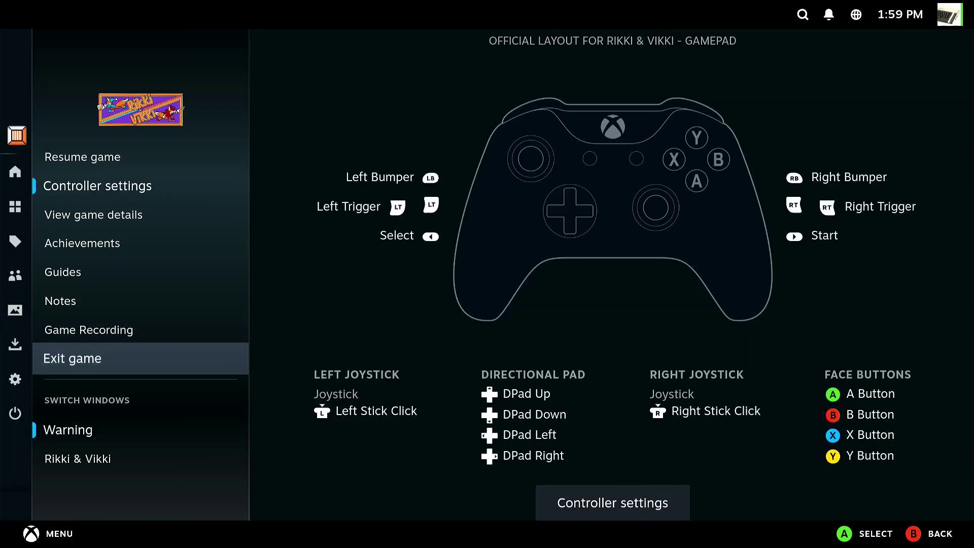
key("Return")
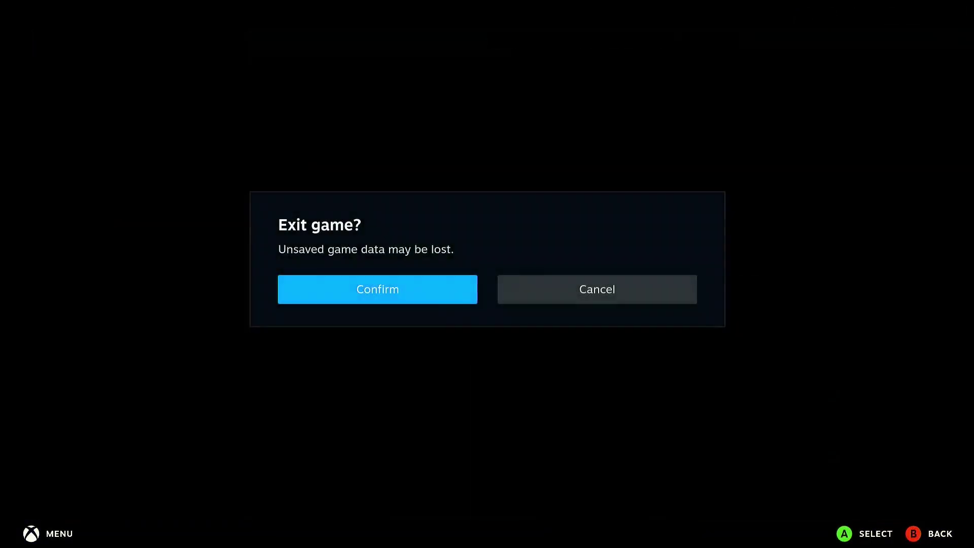
key("Return")
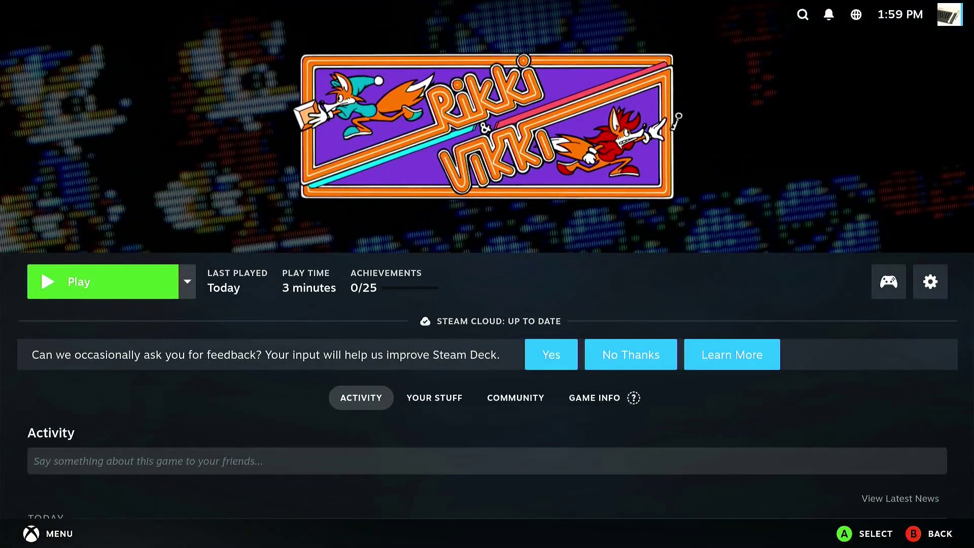
key("Escape")
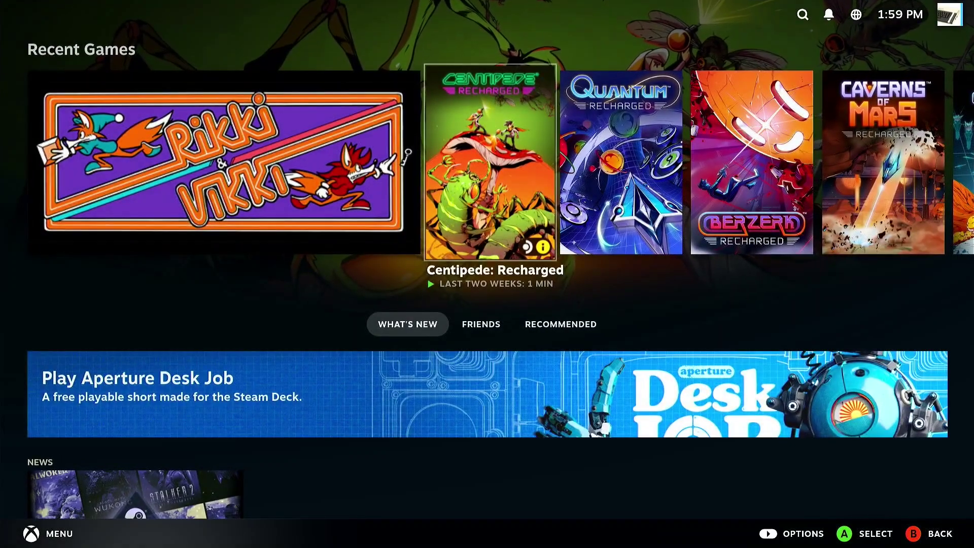
Shut down the system through Power > Shutdown in the main menu, confirming it.
key("F1")
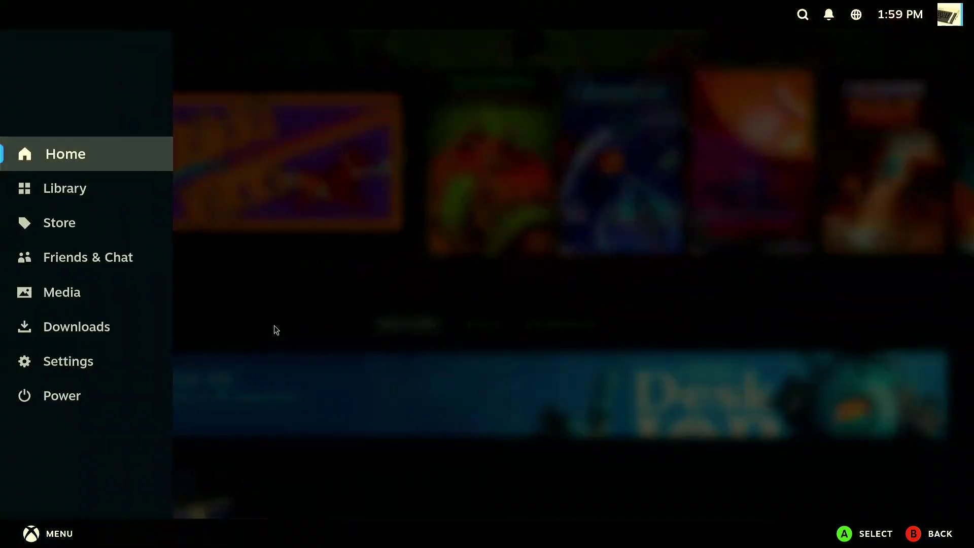
key("Down")
key("Down")
key("Down")
key("Down")
key("Down")
key("Down")
key("Down")
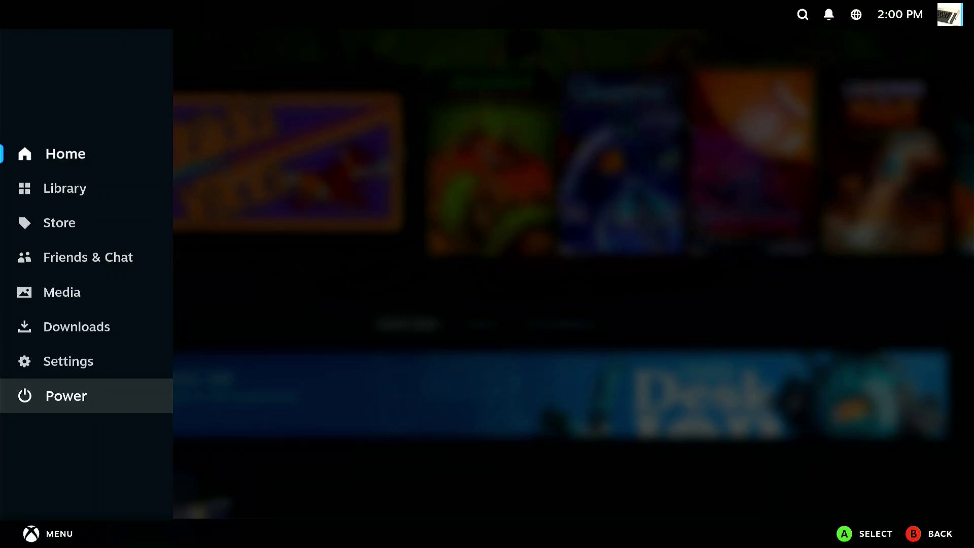
key("Return")
key("Down")
key("Return")
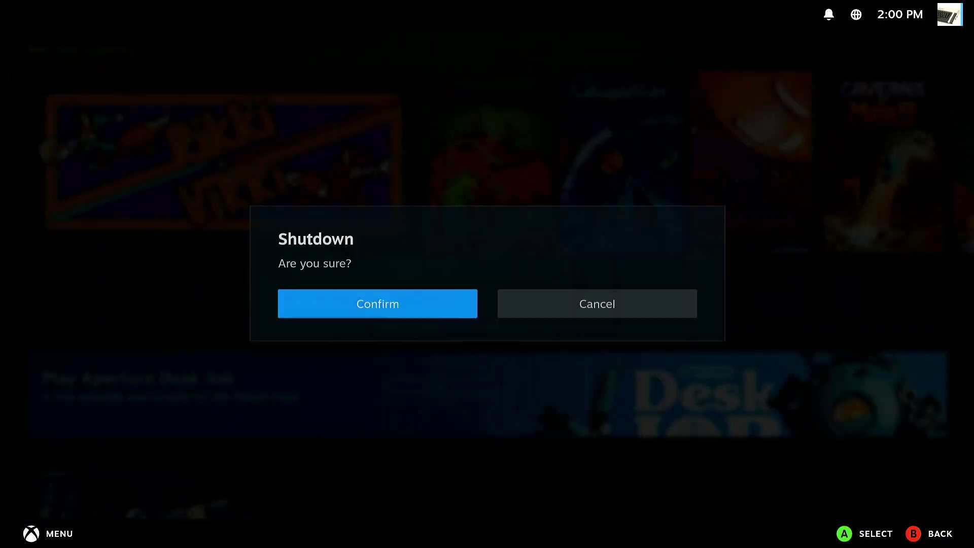
key("Return")
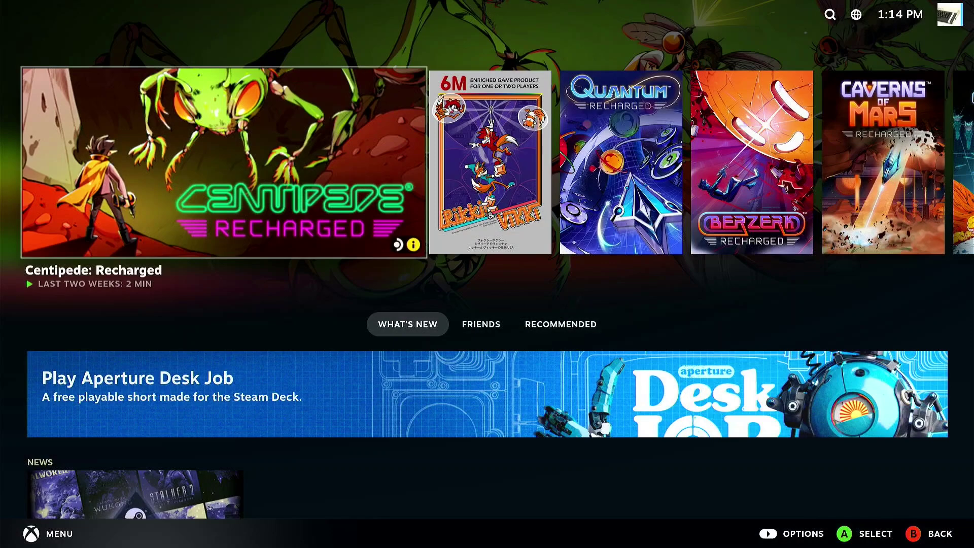
Open Settings from the main menu and step into the Bluetooth options.
key("ctrl+1")
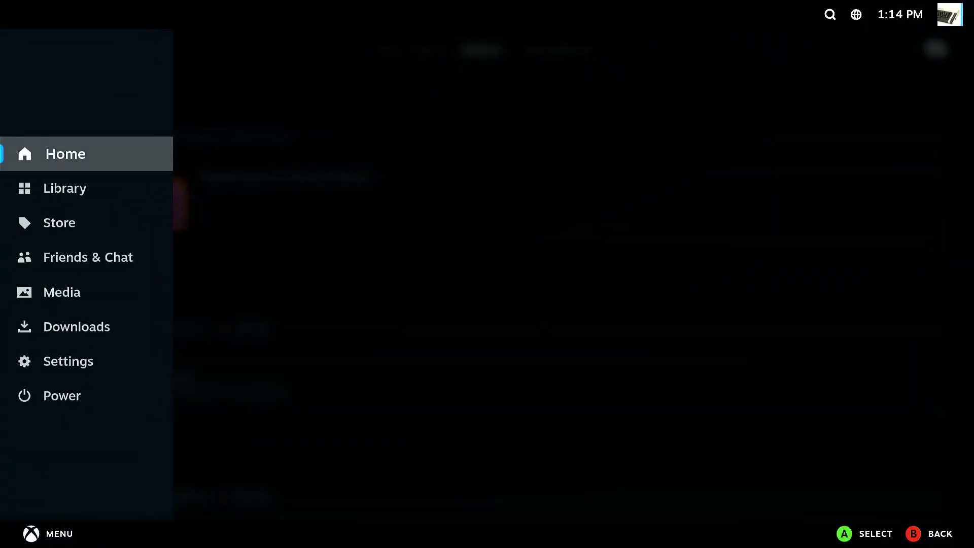
key("Down")
key("Down")
key("Down")
key("Down")
key("Down")
key("Down")
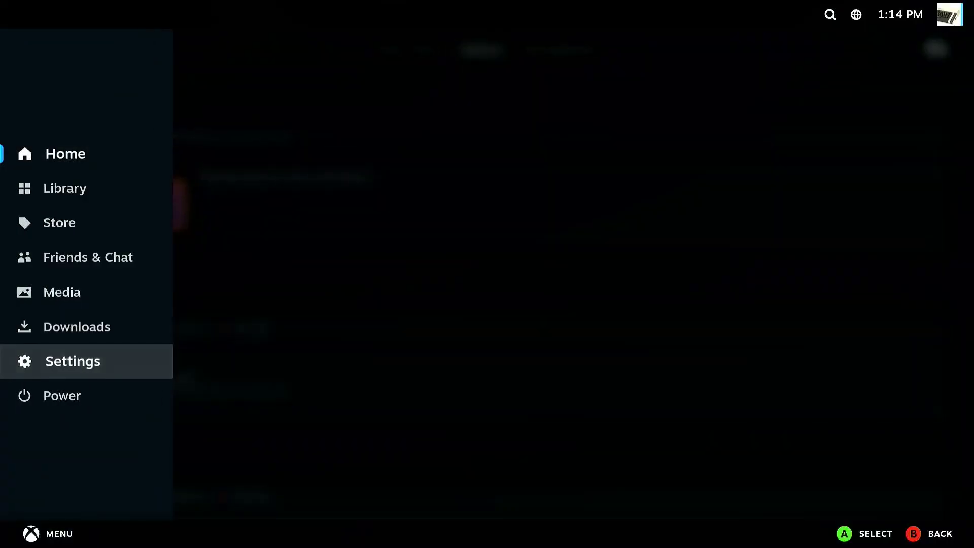
key("Return")
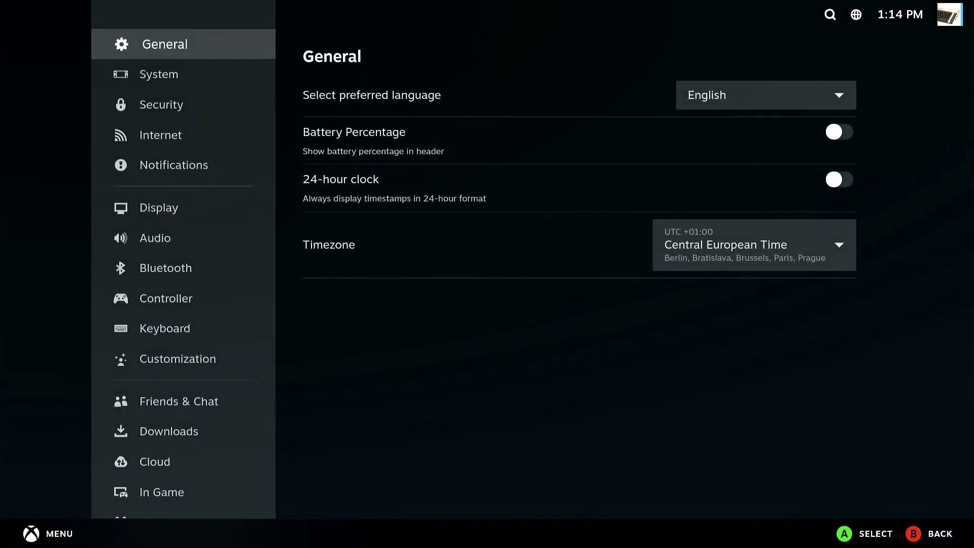
key("Down")
key("Down")
key("Down")
key("Down")
key("Down")
key("Down")
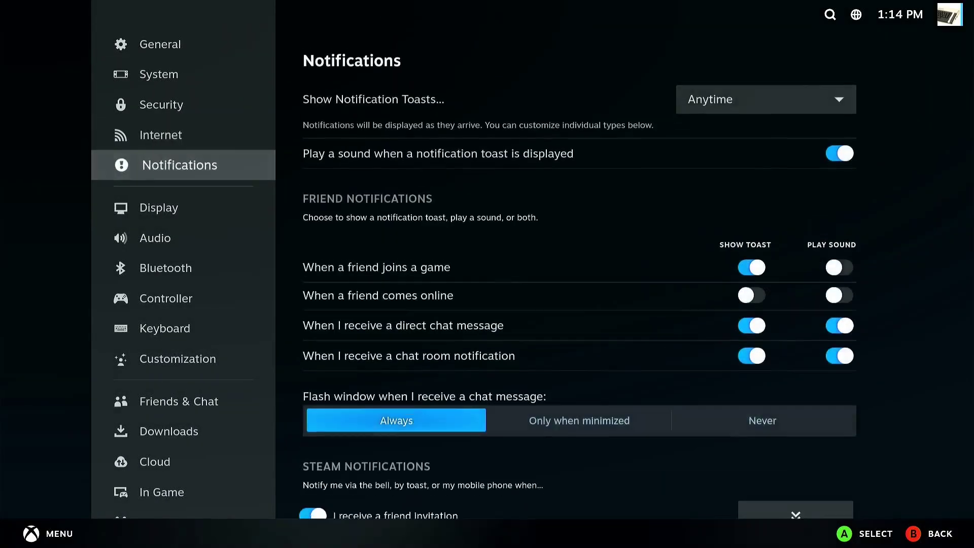
key("Down")
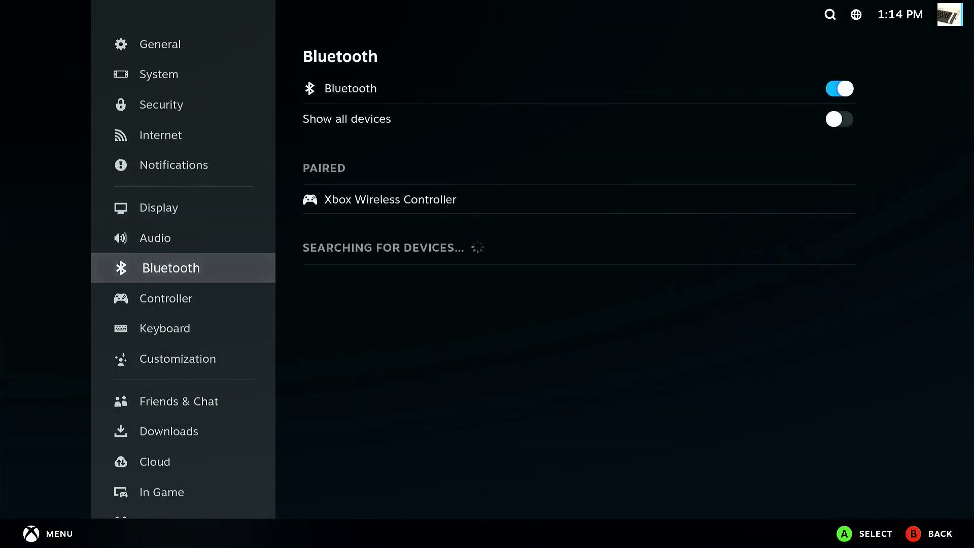
key("Right")
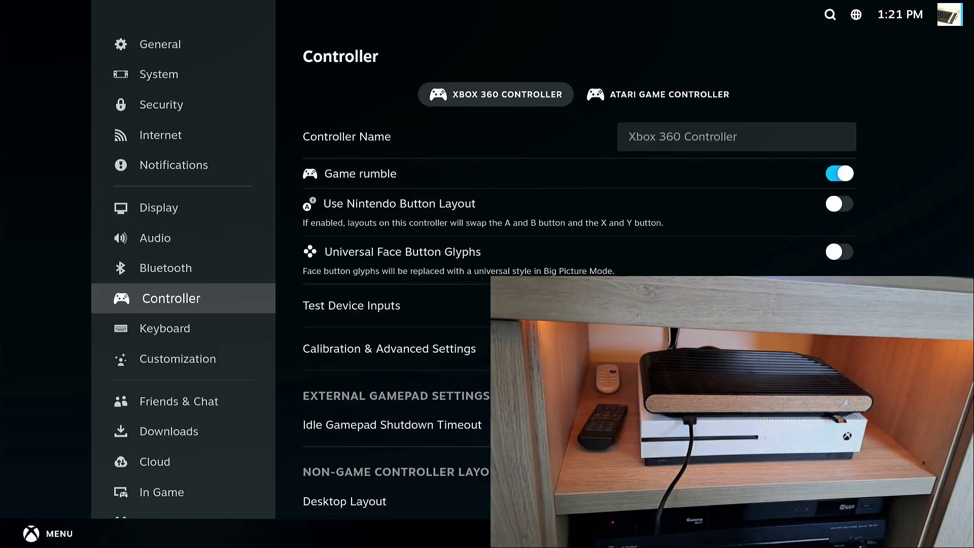
Switch to Keyboard and back to Controller settings so the Atari controller gets listed.
key("Down")
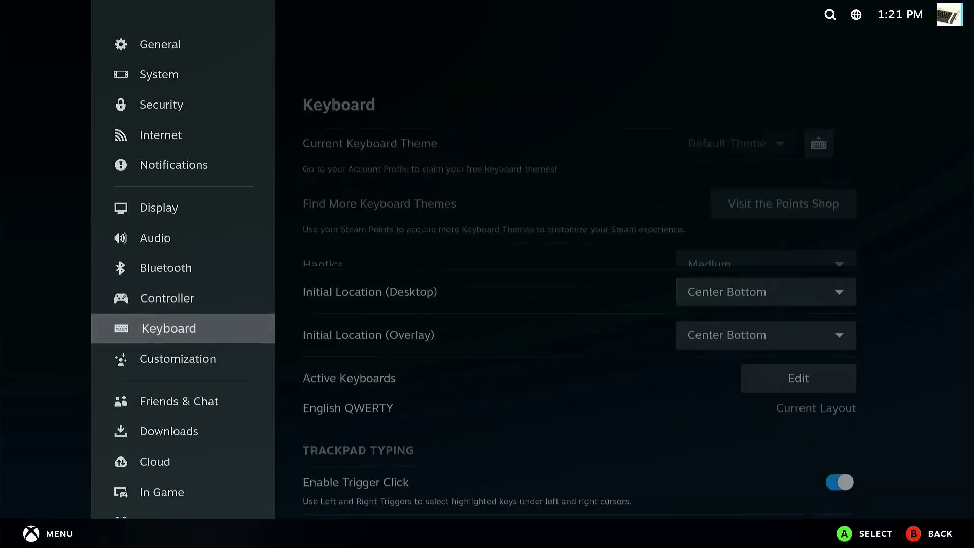
key("Up")
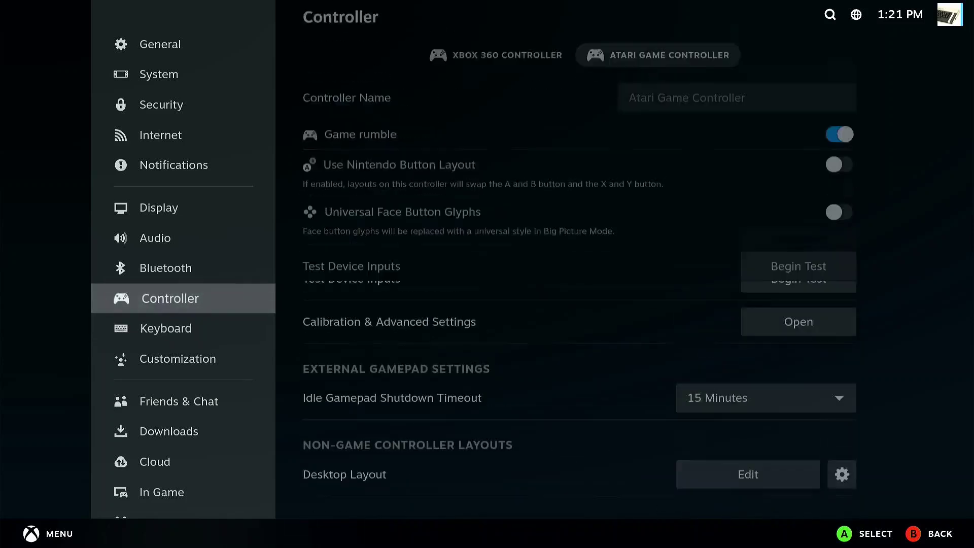
key("Up")
key("Up")
key("Up")
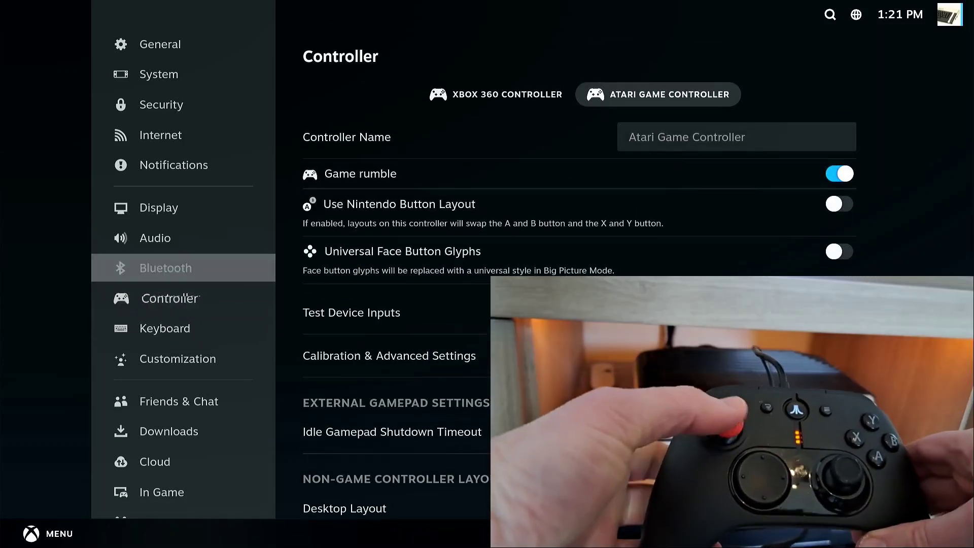
key("Down")
key("Down")
key("Down")
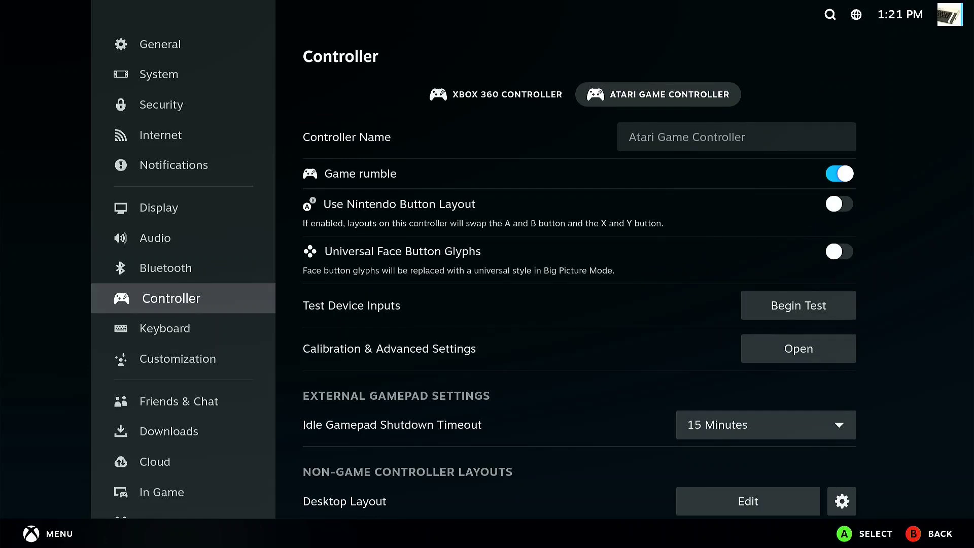
key("Up")
key("Up")
key("Up")
key("Up")
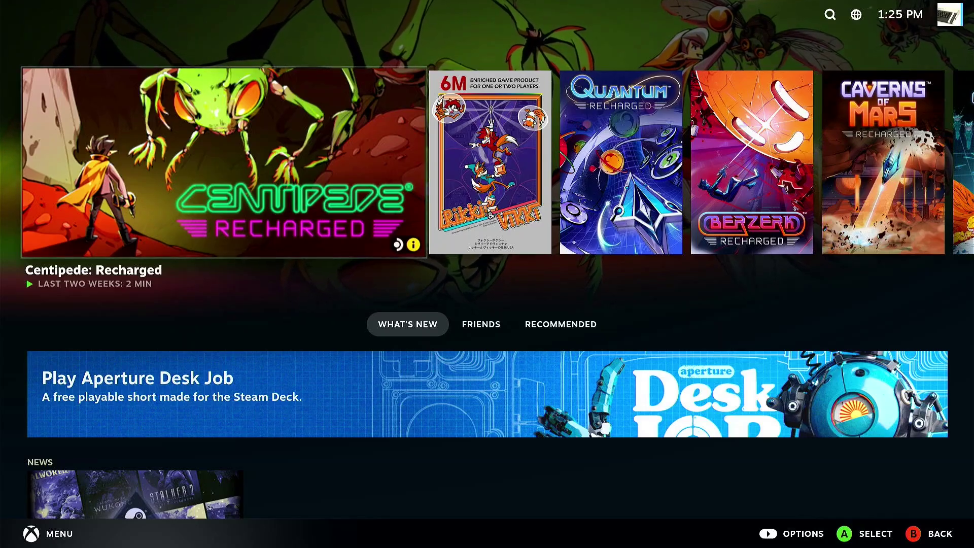
Open the Steam store's search and uncheck the Verified filter.
key("super")
key("Down")
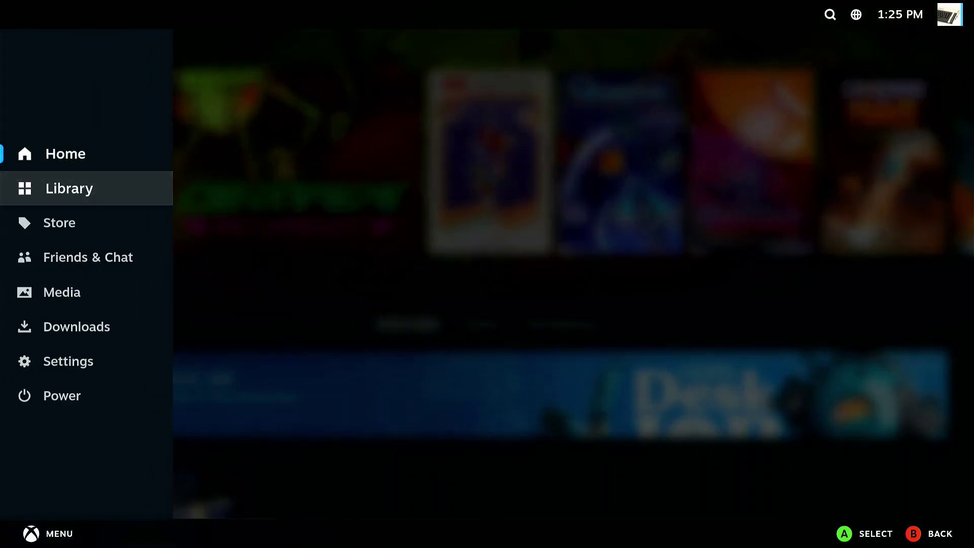
key("Down")
key("Return")
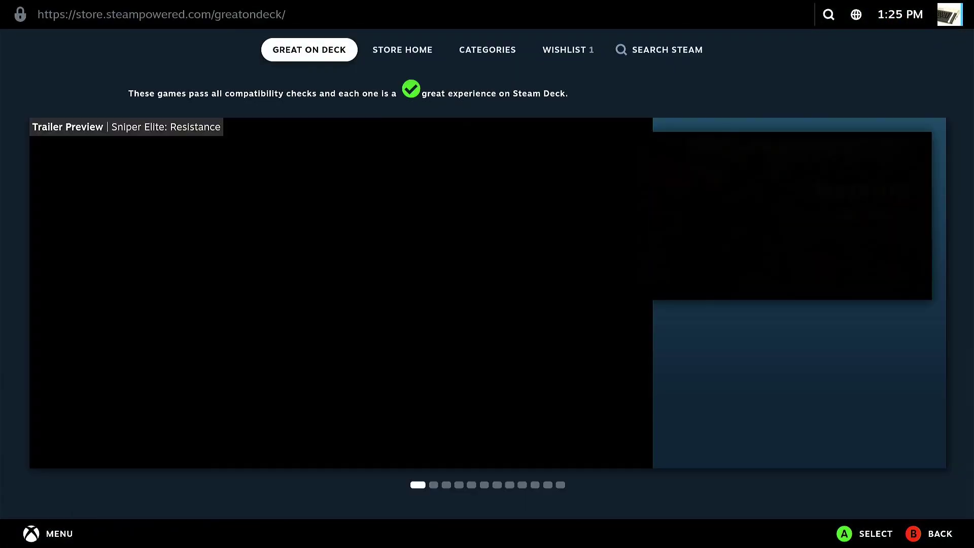
key("Right")
key("Right")
key("Right")
key("Right")
key("Return")
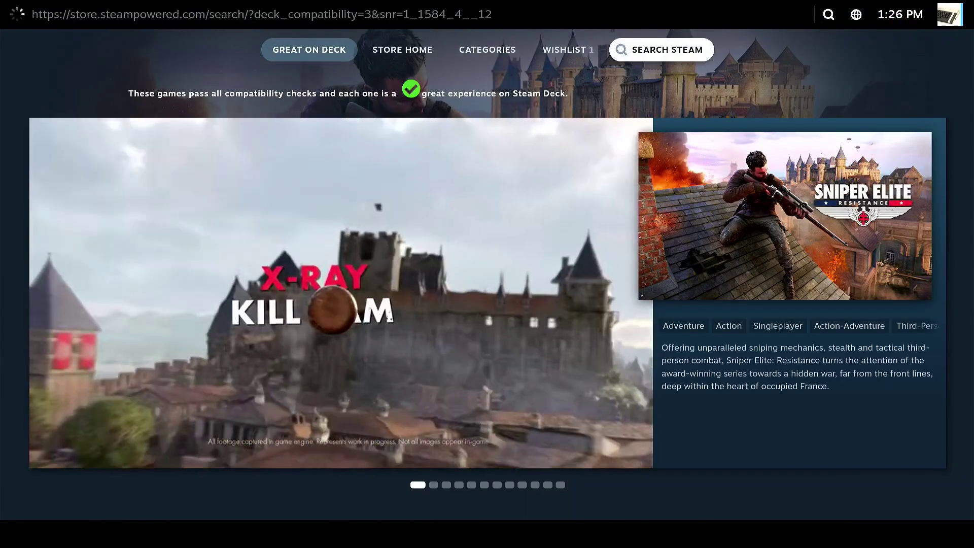
key("Up")
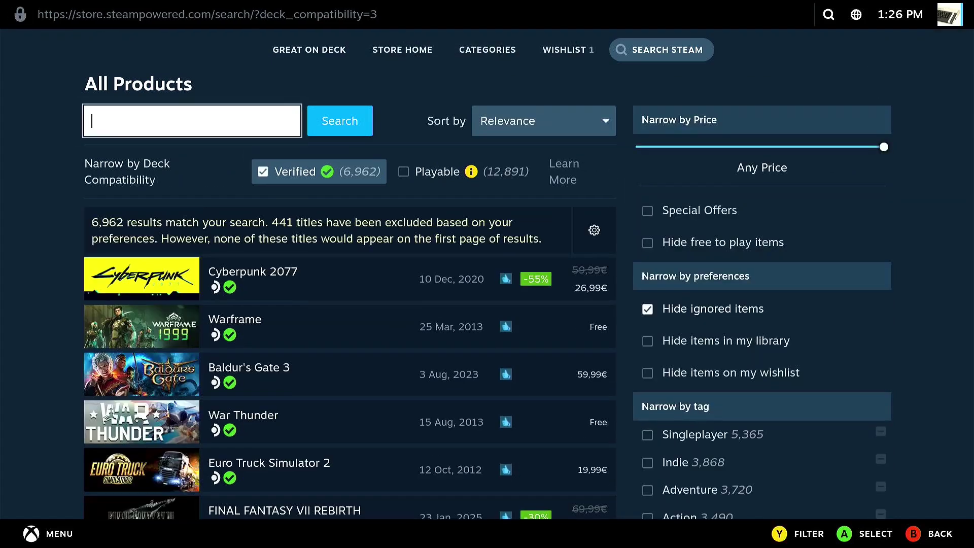
key("Down")
key("Return")
Search 'atari 50' and open the Atari 50: The Anniversary Celebration page, priced 33,99€.
key("Up")
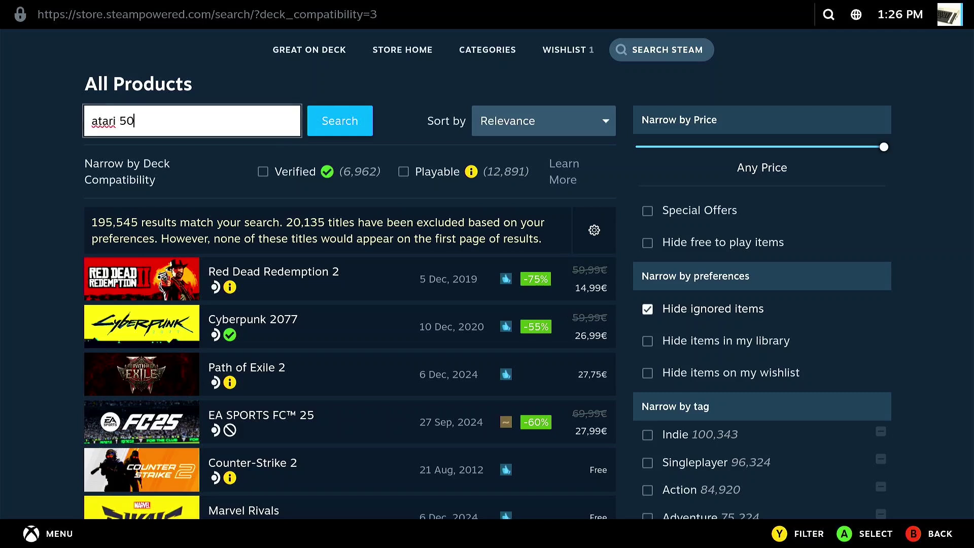
type("atari 50")
key("Return")
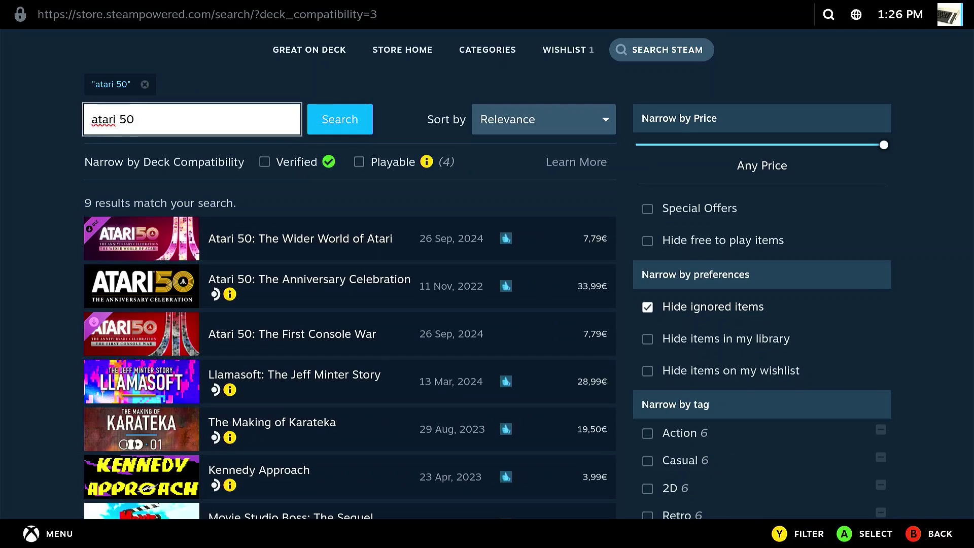
key("Down")
key("Down")
key("Down")
key("Down")
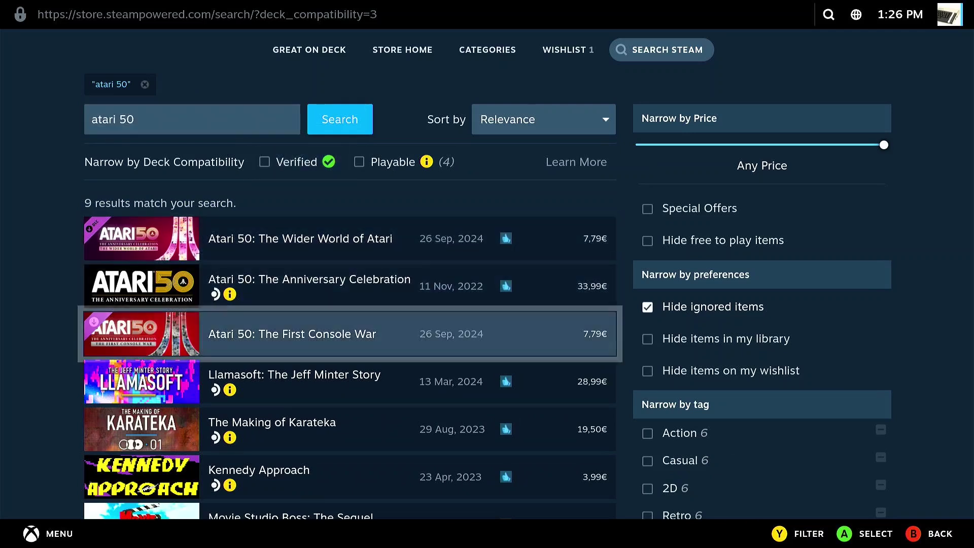
key("Up")
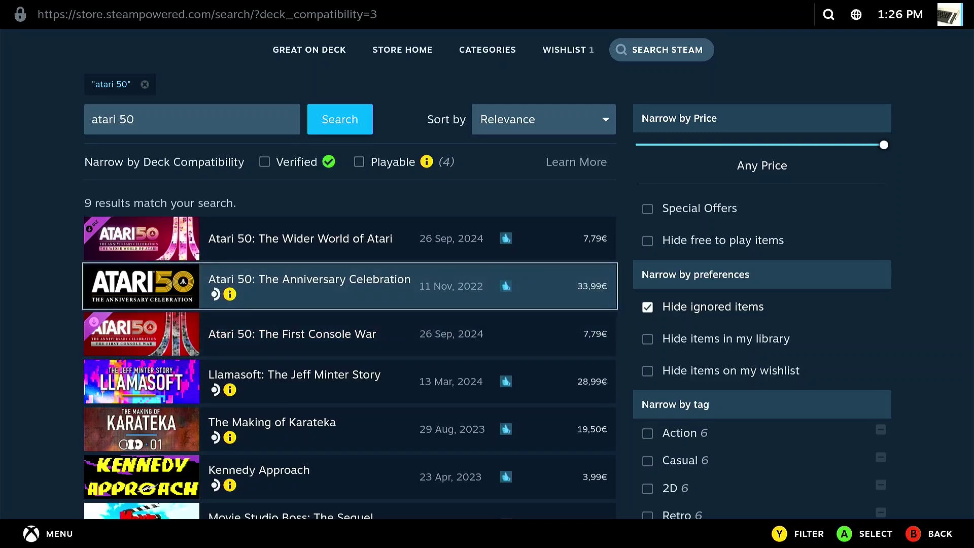
key("Return")
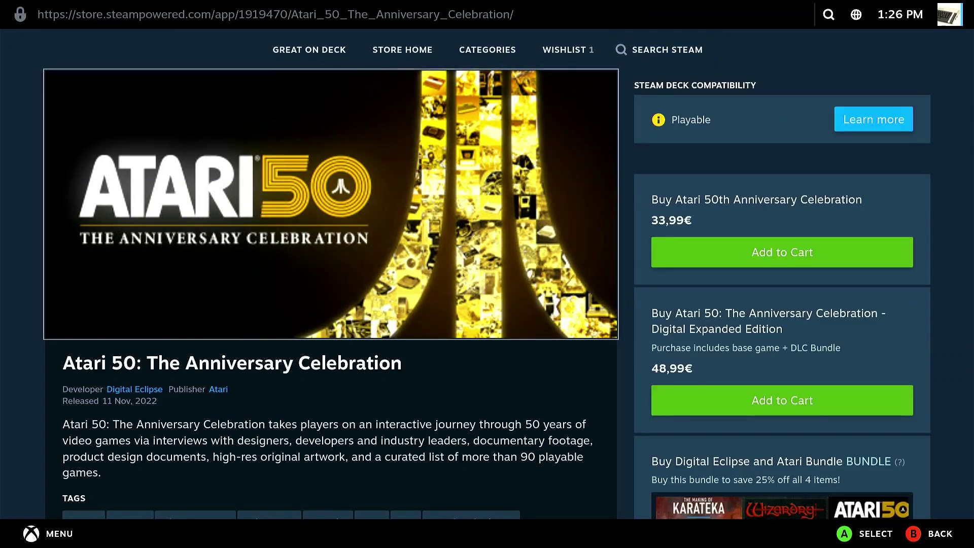
left_click(782, 252)
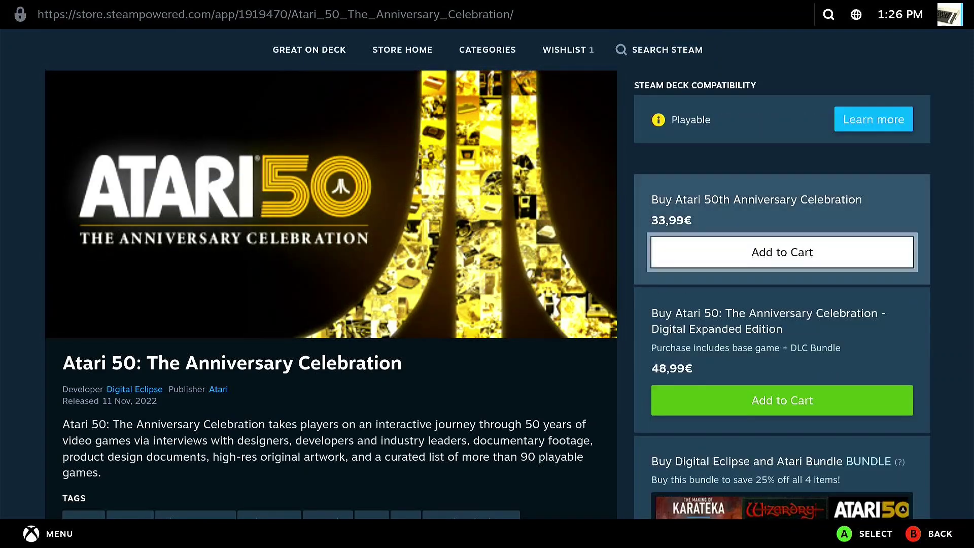
key("Down")
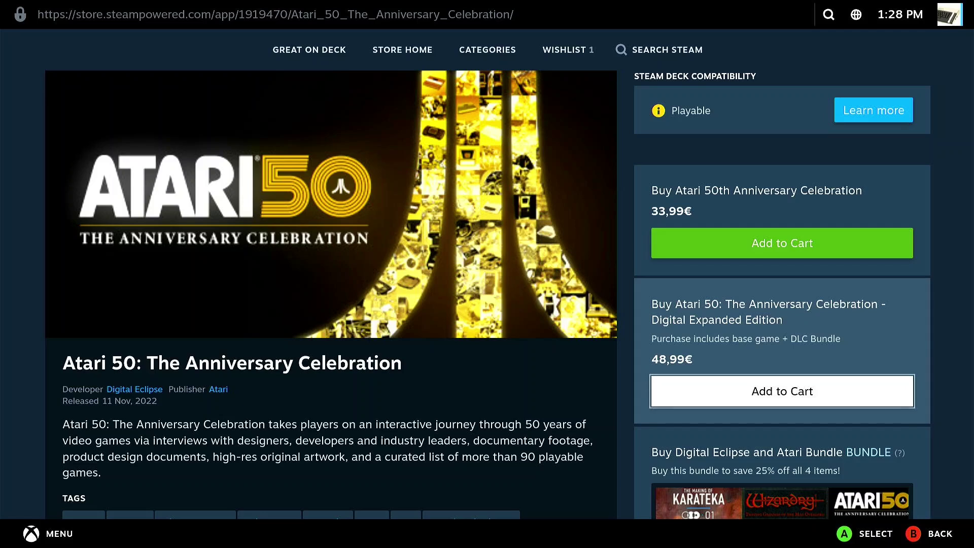
key("Up")
key("Up")
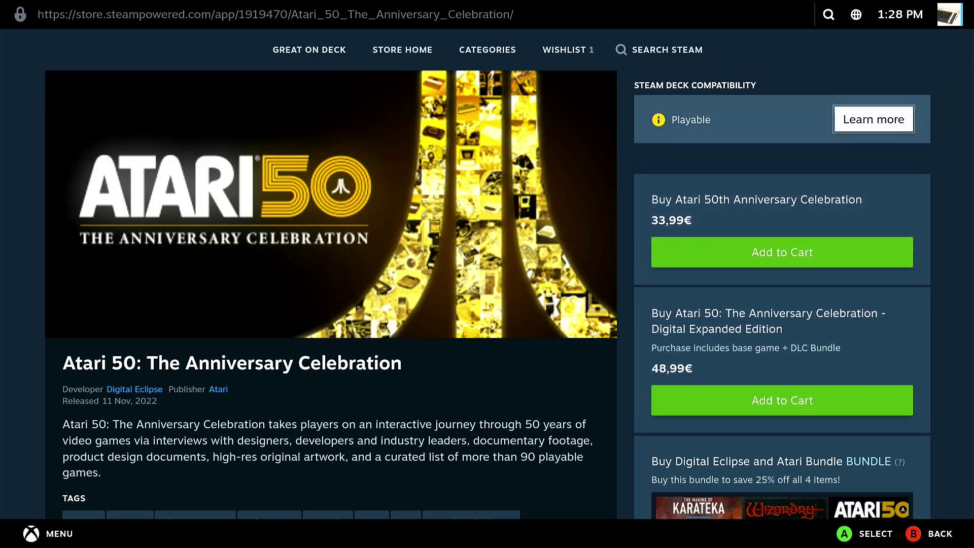
key("Return")
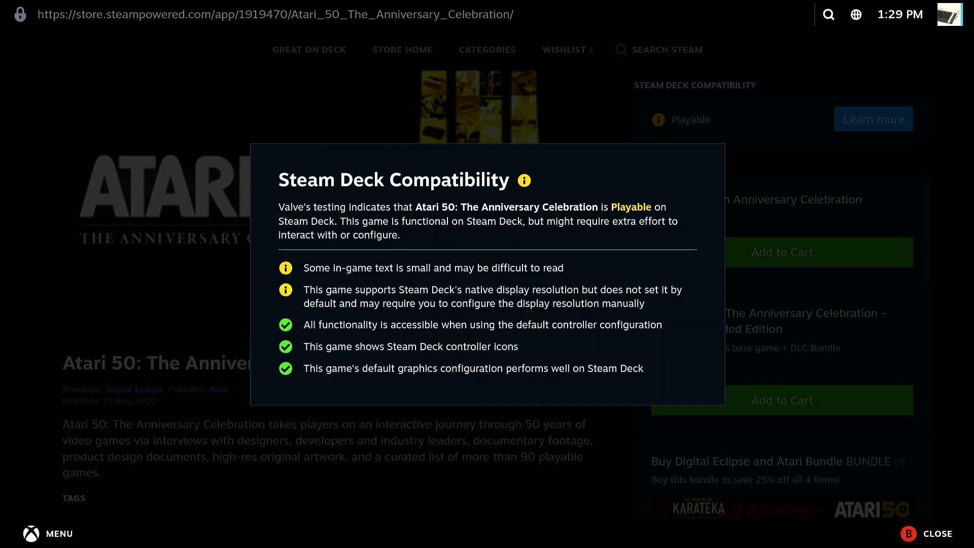
key("Escape")
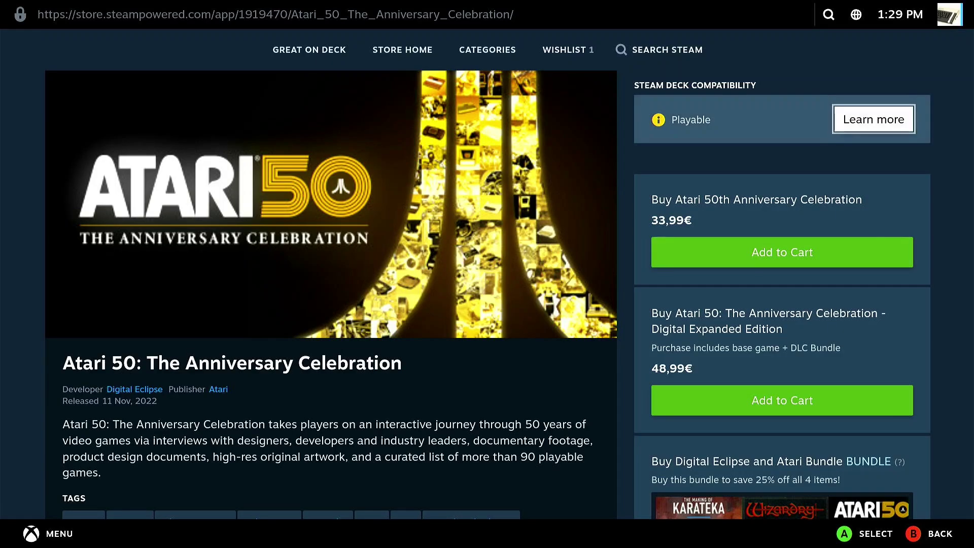